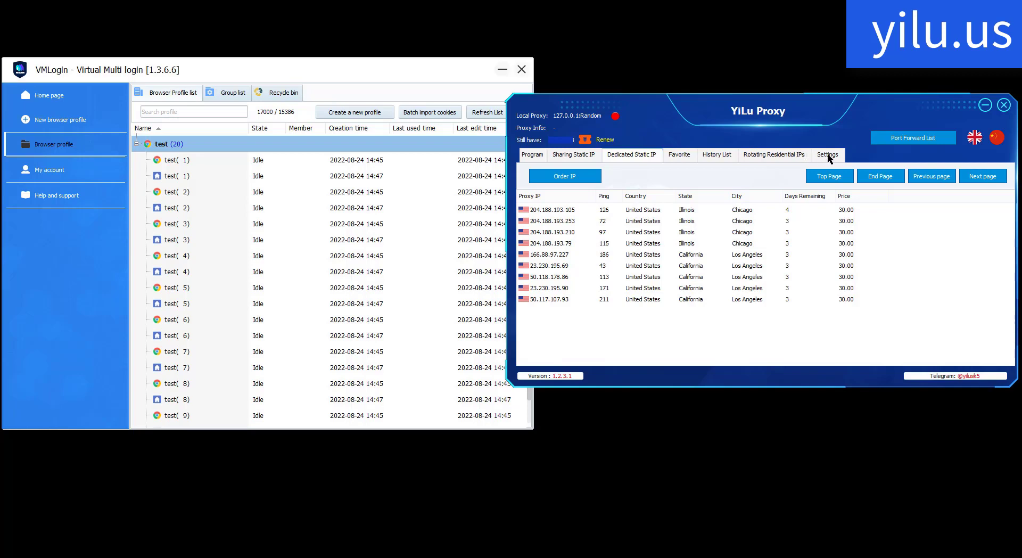
Open the YiLu Proxy settings and choose 127.0.0.1 as the bind address
click(828, 157)
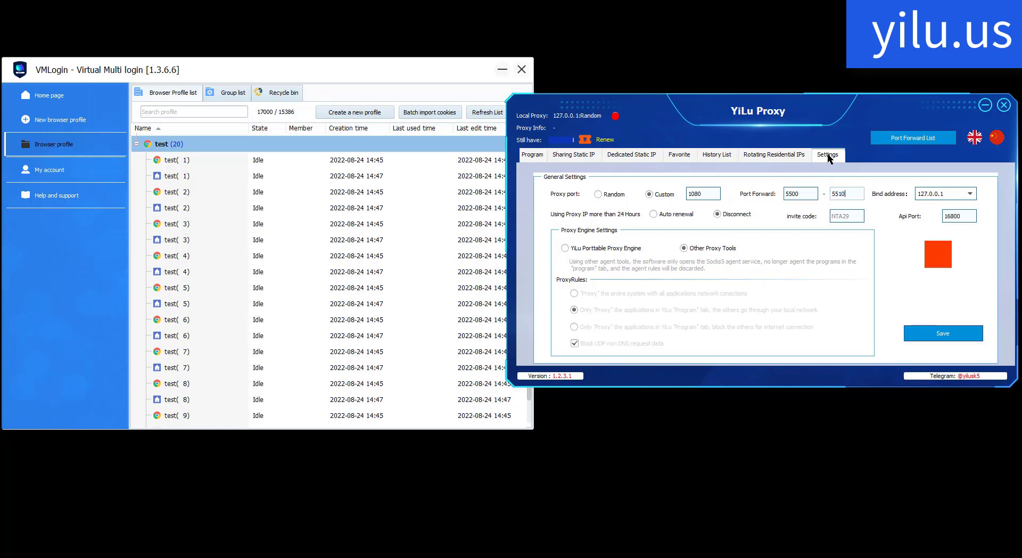
key(Tab)
key(alt+Down)
key(Return)
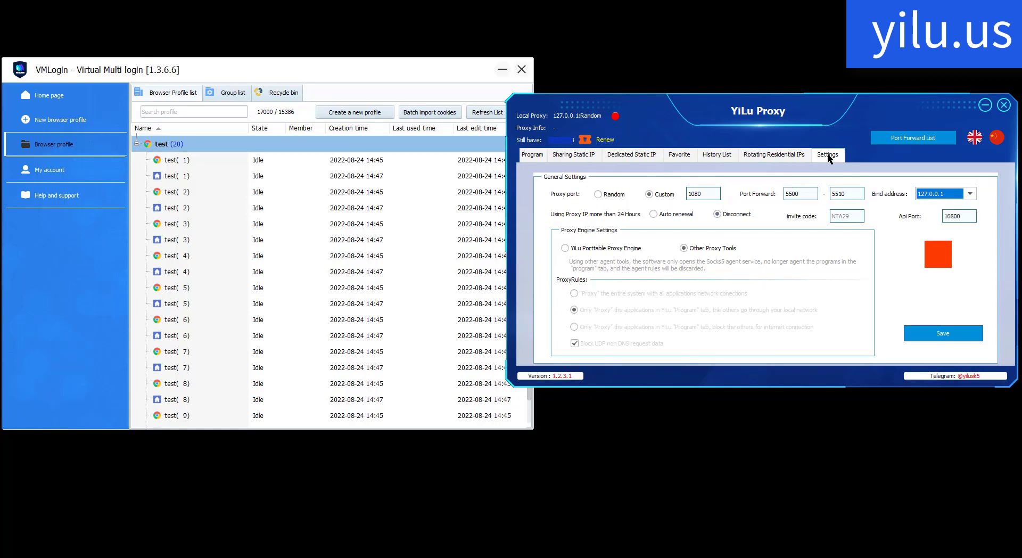
Select Other Proxy Tools as the proxy engine in the YiLu Proxy settings
key(Tab)
key(space)
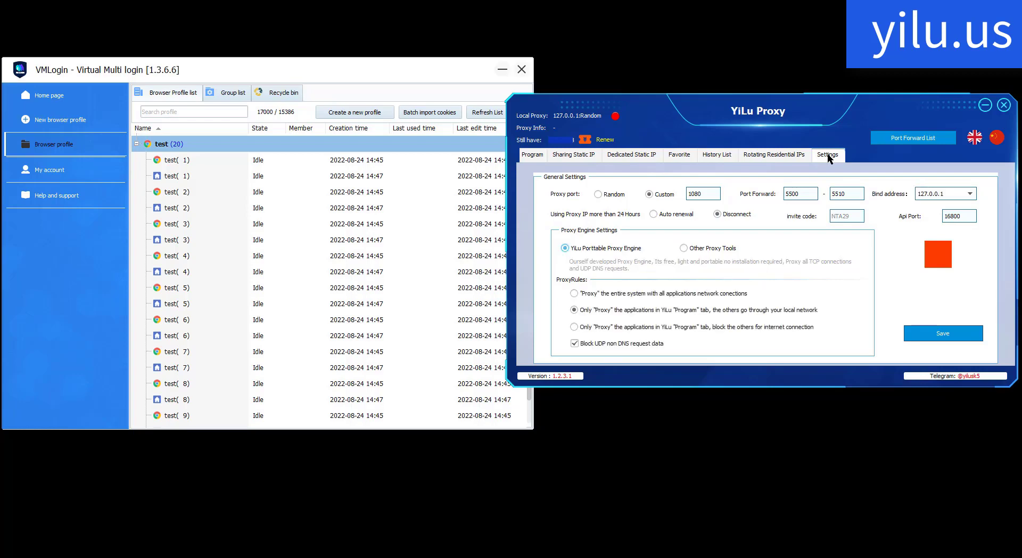
key(Right)
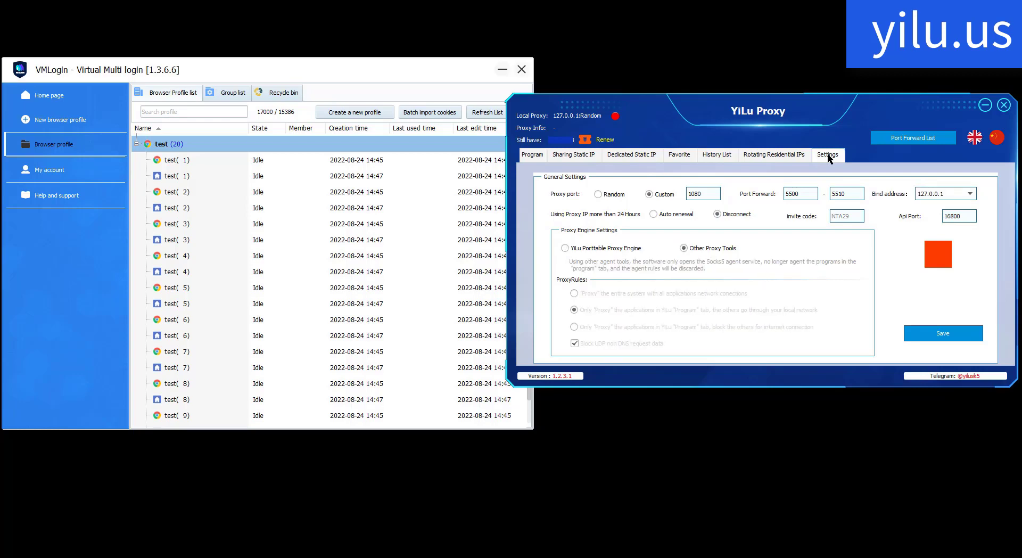
key(Left)
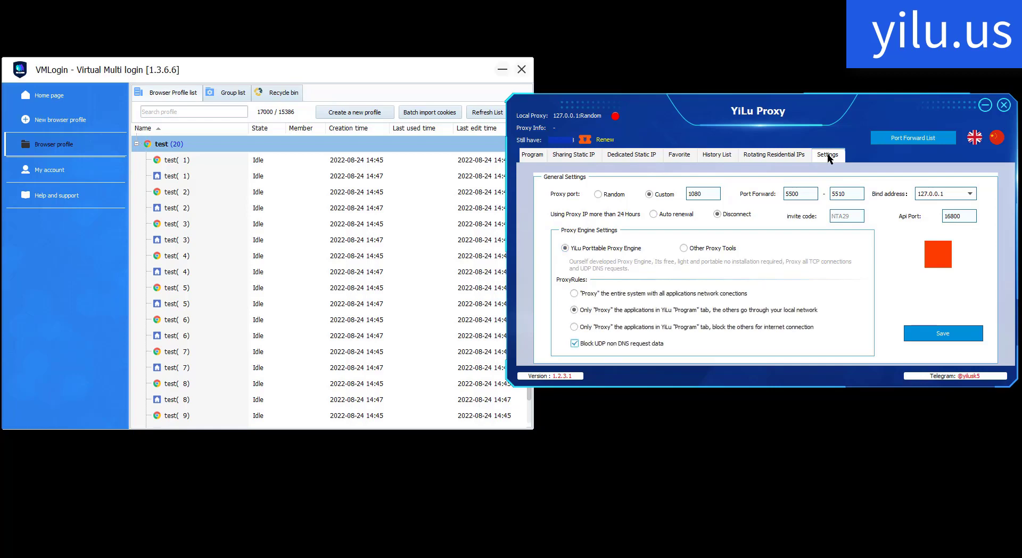
key(Right)
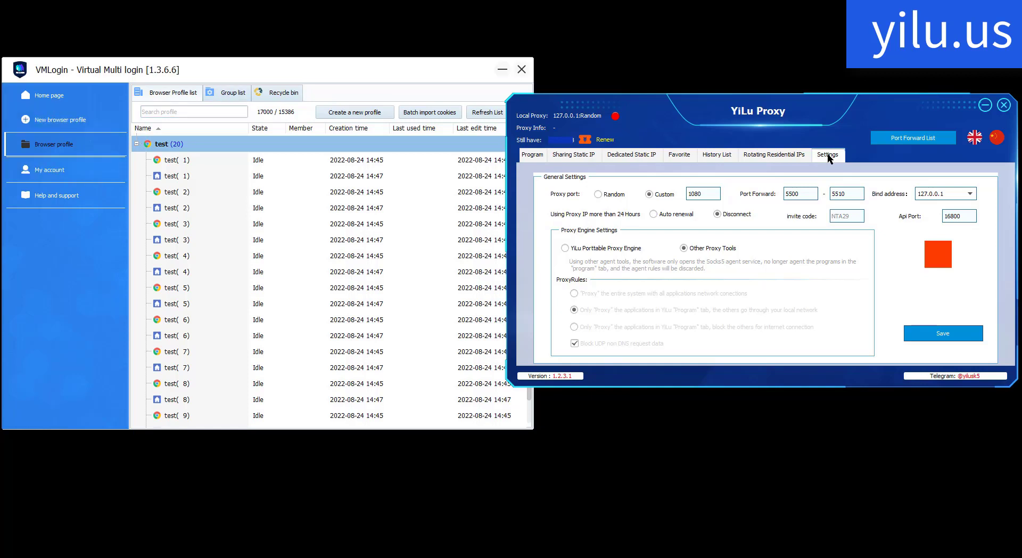
Switch to VMLogin and create a new browser profile named yilu proxy1 with Windows as the system
click(184, 145)
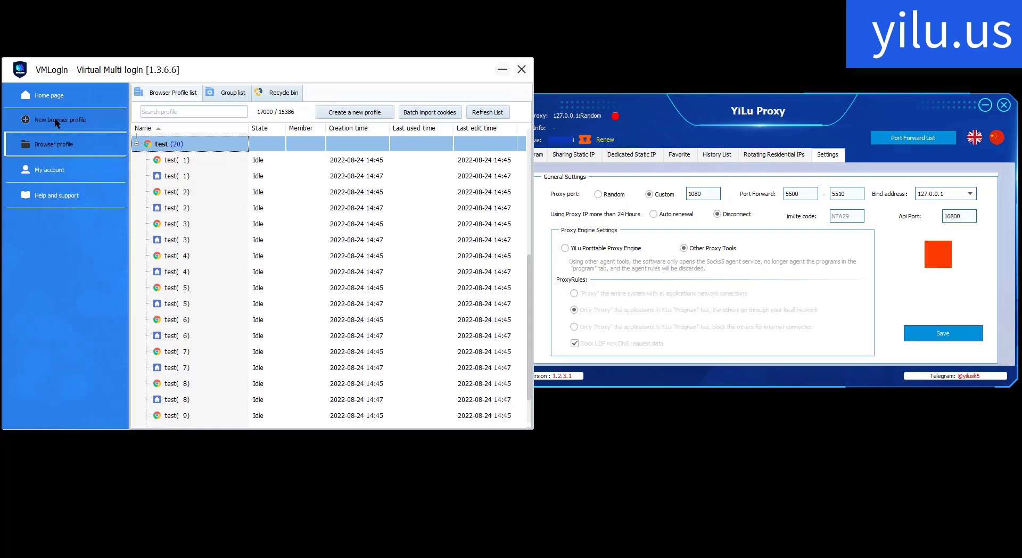
click(339, 113)
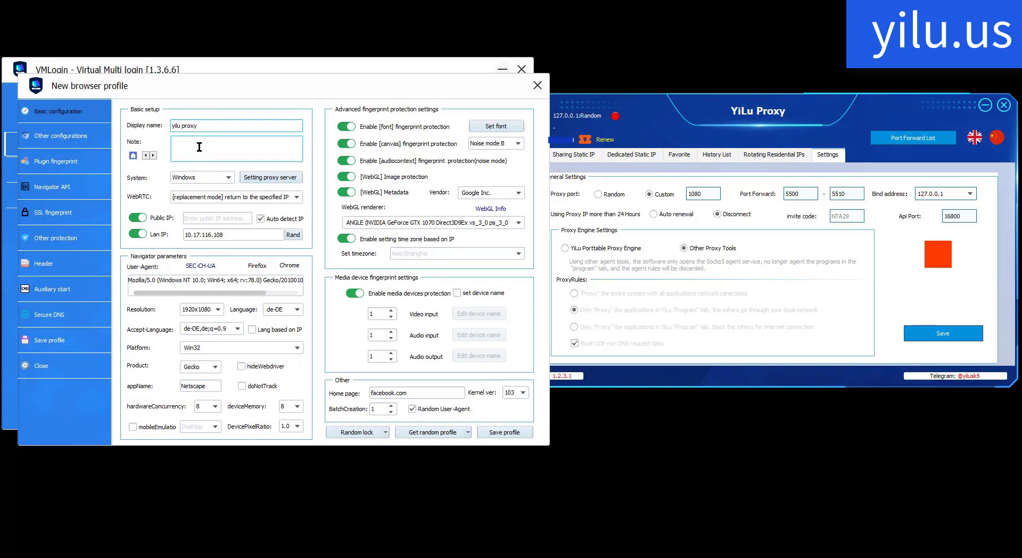
text(1)
click(222, 178)
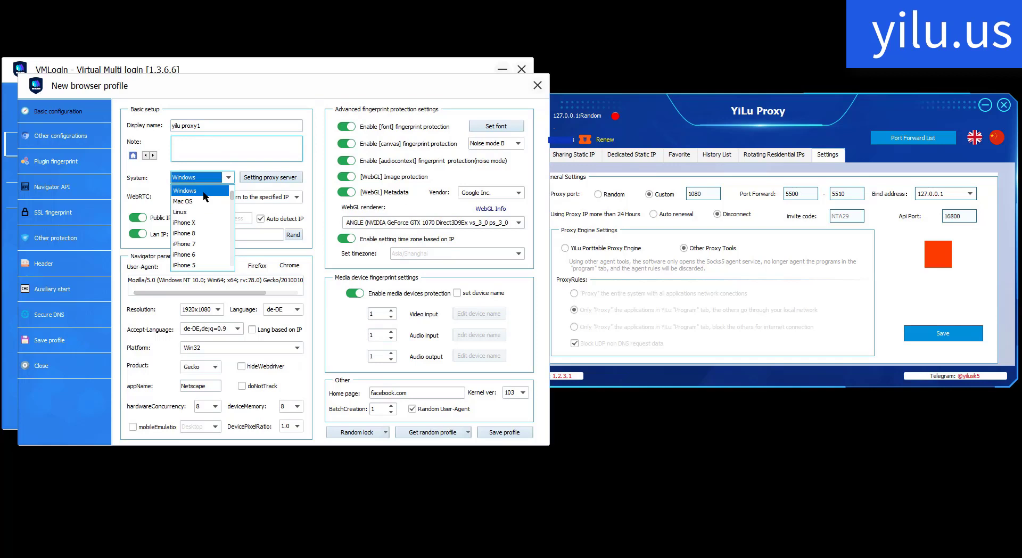
click(227, 179)
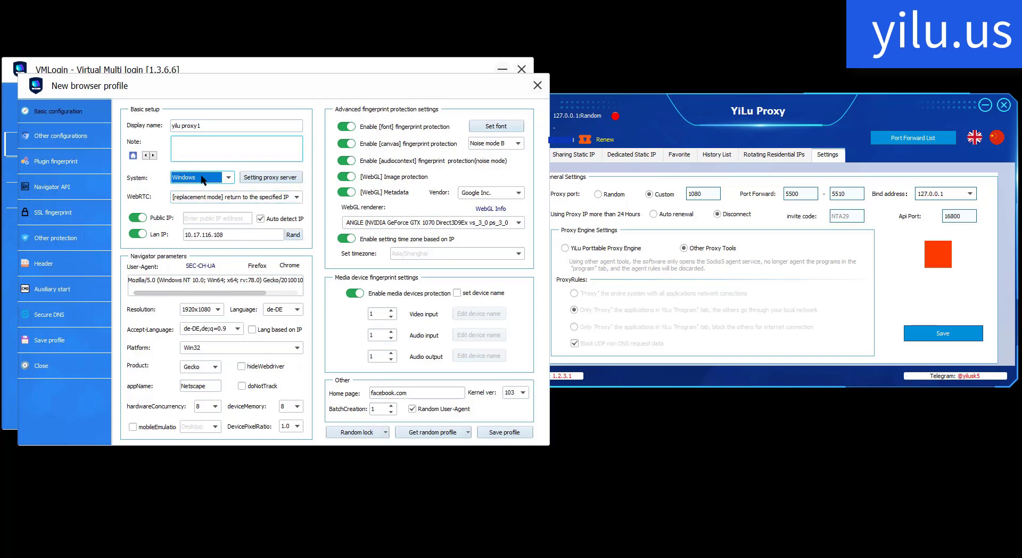
click(228, 179)
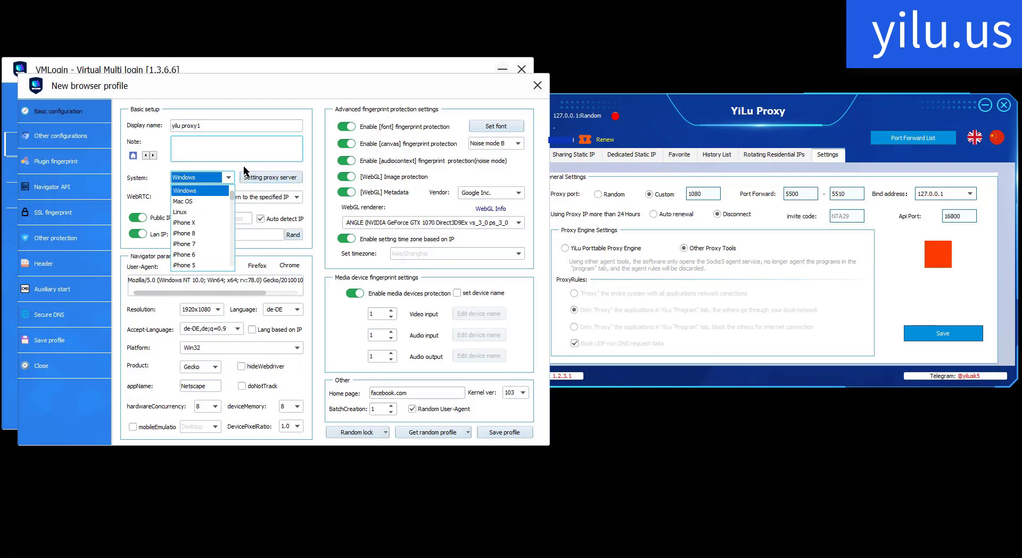
Enable the profile's proxy server as Socks 5 Proxy with IP address 127.0.0.1 and port 1080
click(258, 177)
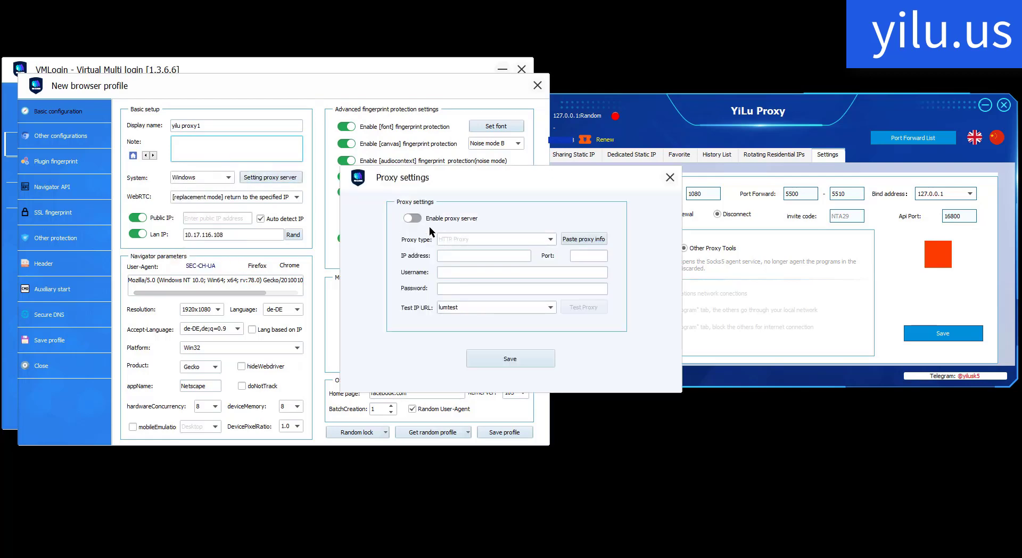
click(412, 218)
click(482, 239)
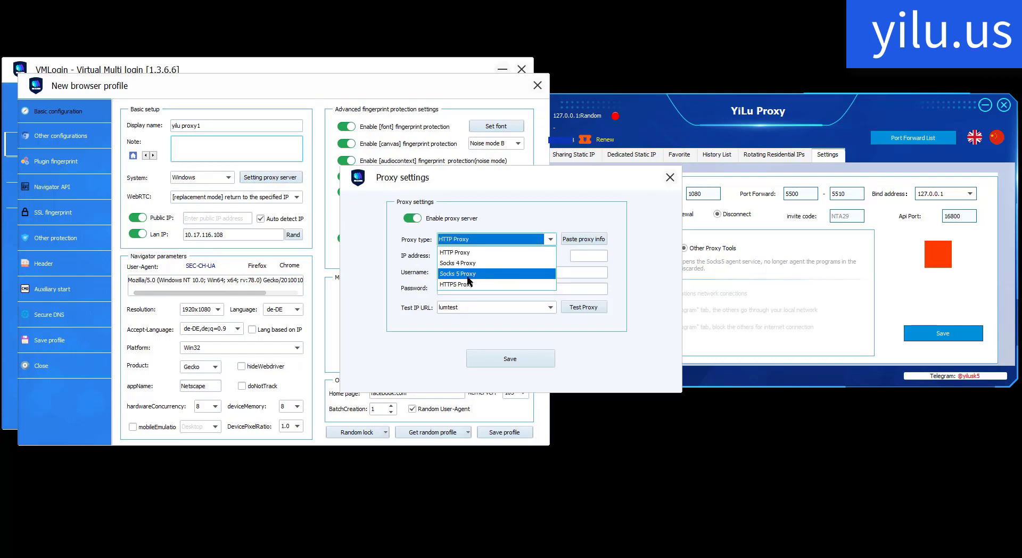
click(468, 275)
click(479, 256)
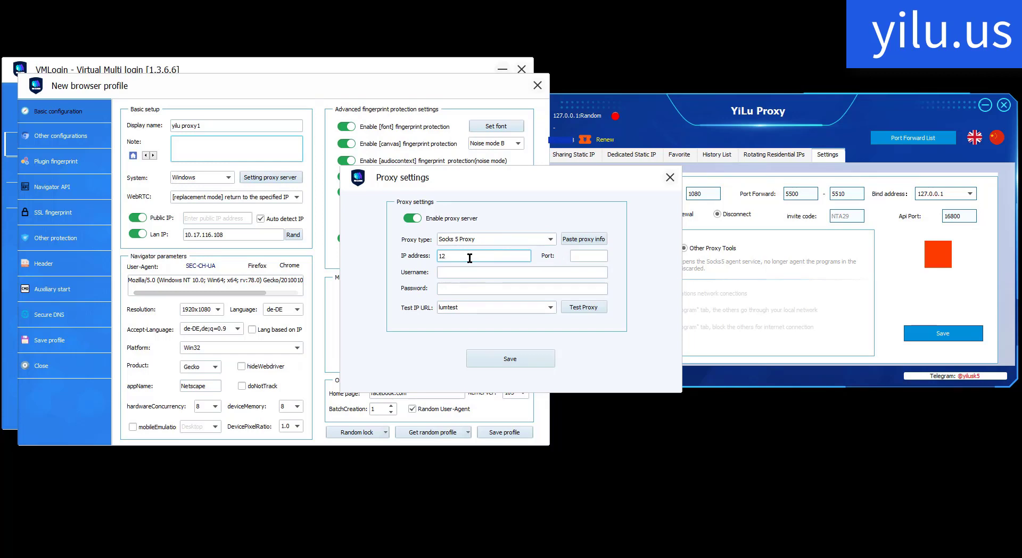
text(127.0.0.1)
click(606, 256)
text(10)
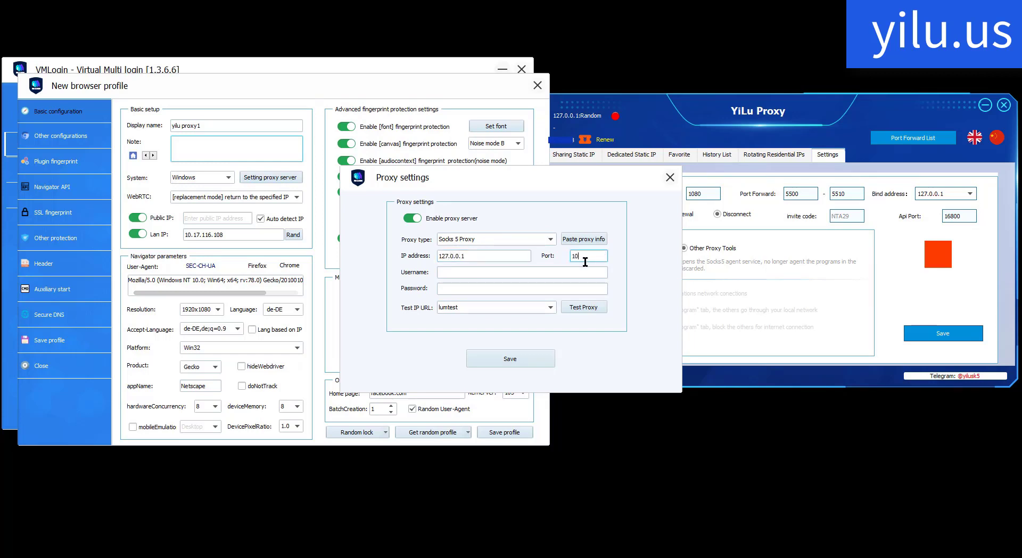
text(80)
Connect the dedicated static IP 204.188.193.105 in YiLu Proxy, and test and save the profile's proxy settings
click(708, 127)
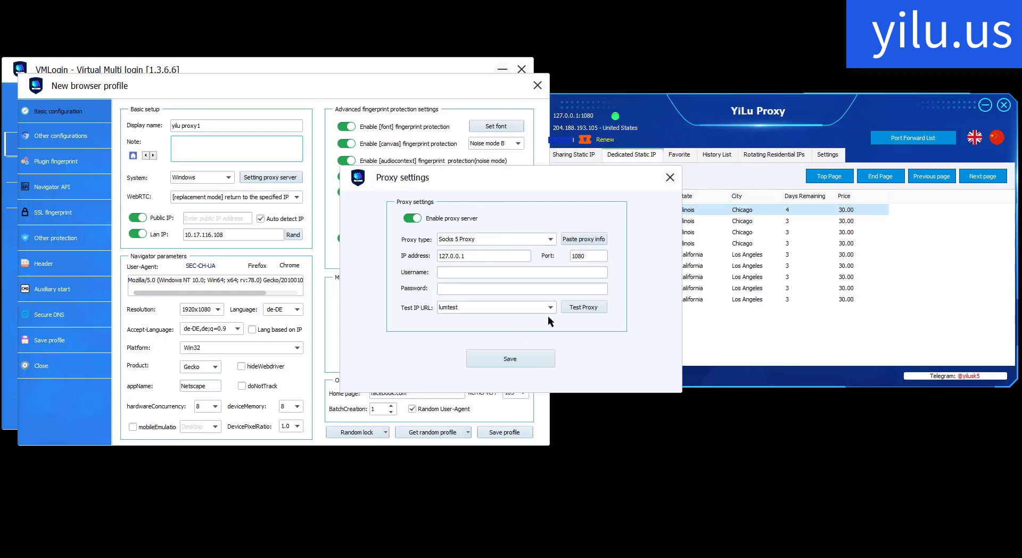
click(588, 309)
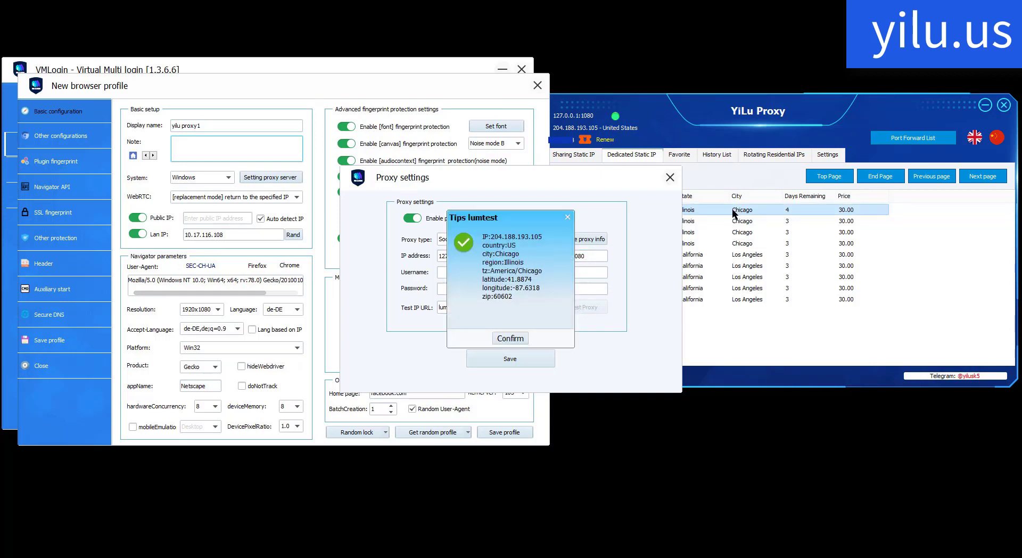
click(508, 339)
click(508, 357)
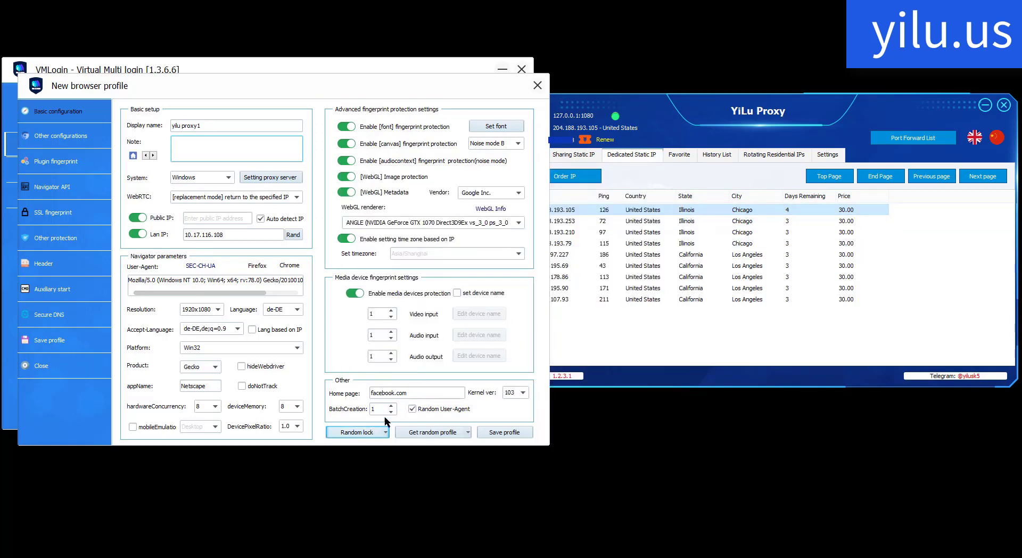
Replace the profile's home page with ipinfo.io and save the new profile
click(414, 393)
drag(433, 392, 312, 391)
key(BackSpace)
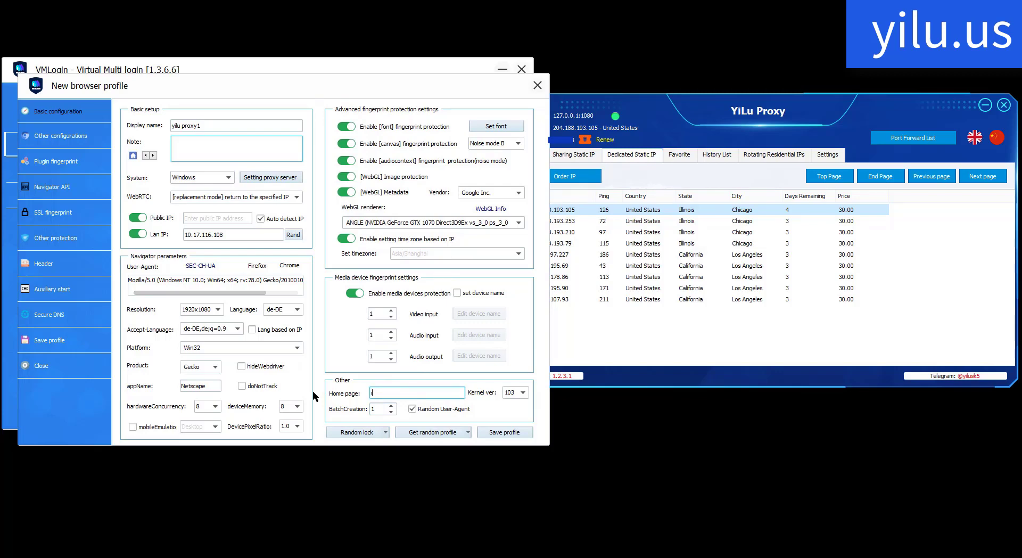
text(ipinfo.io)
click(500, 432)
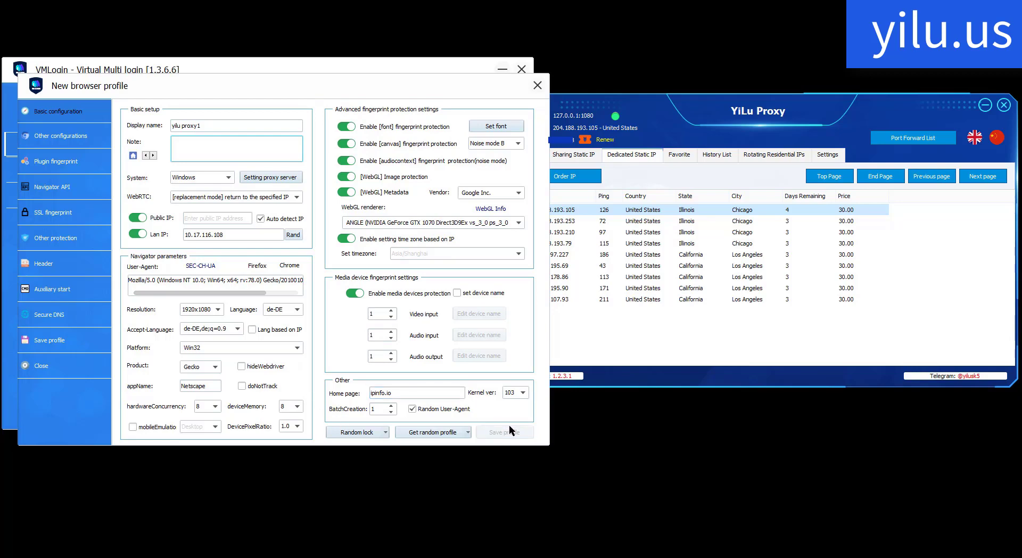
click(510, 304)
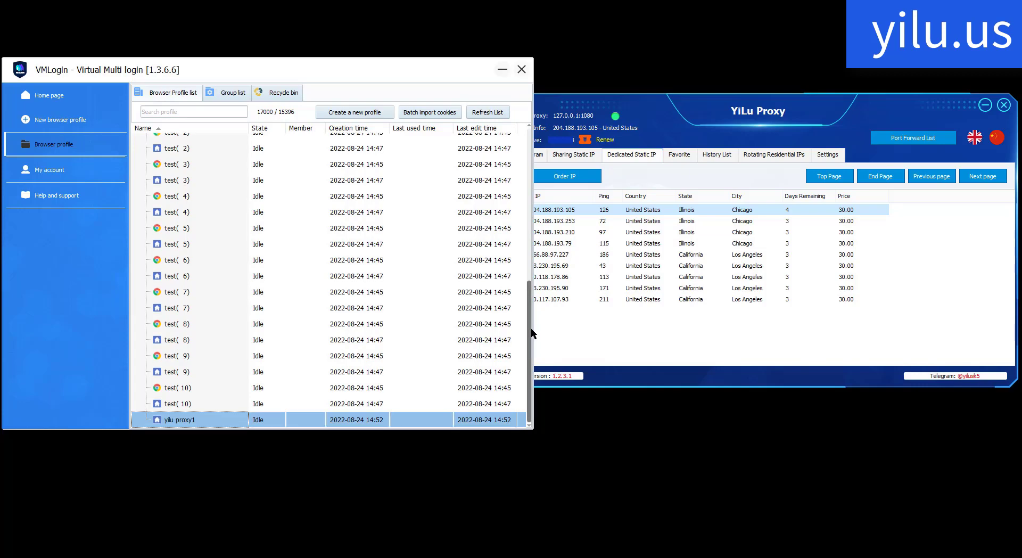
Launch the browser for the yilu proxy1 profile and check the IP details on ipinfo.io
right_click(193, 421)
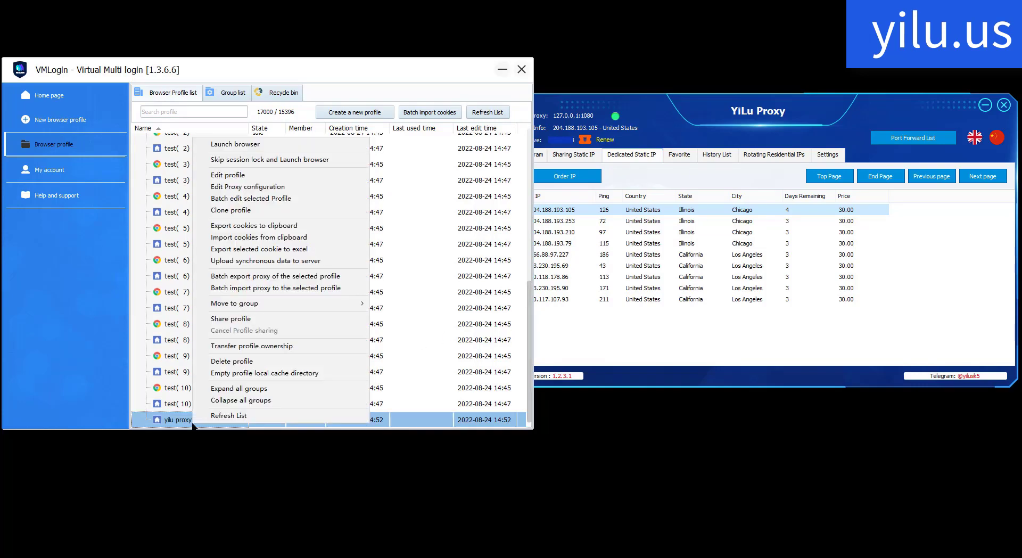
click(241, 145)
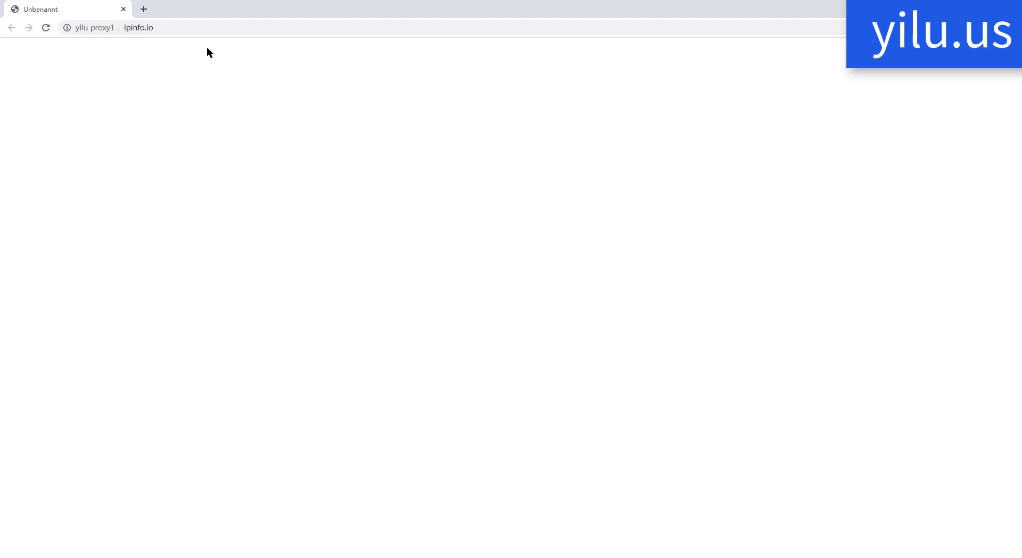
click(207, 30)
key(Return)
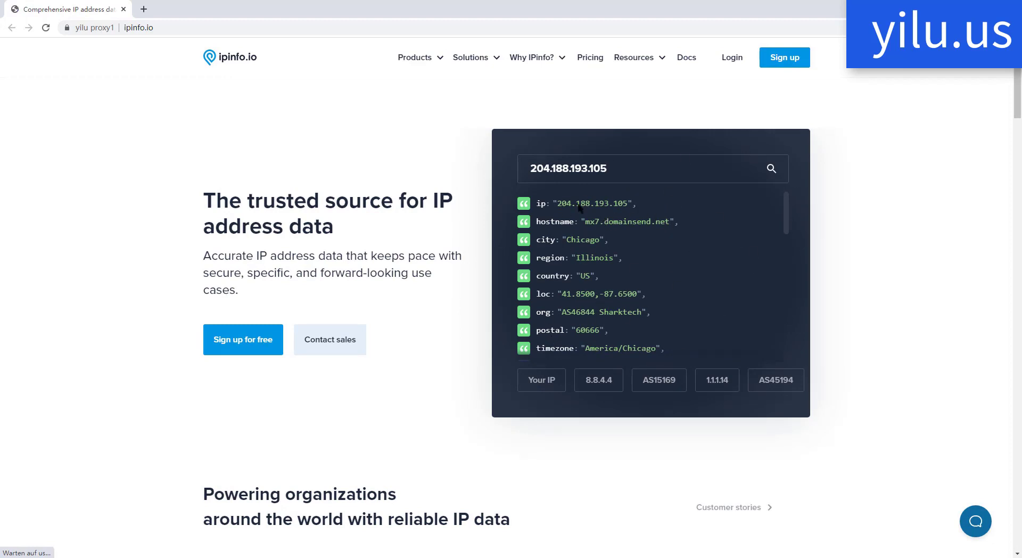
scroll(580, 336, down, 2)
scroll(580, 335, up, 2)
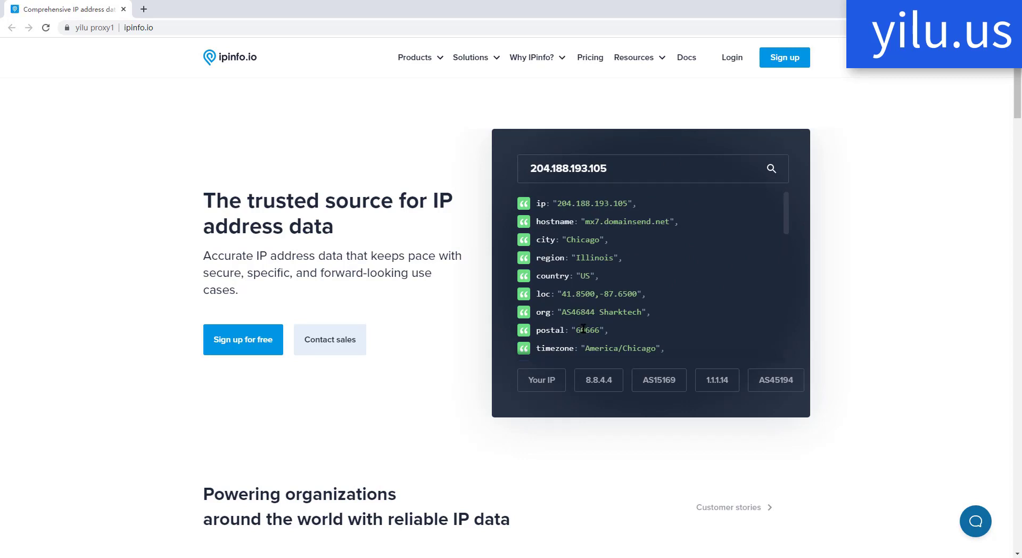
Load browserleaks.com in a new browser tab
click(144, 9)
text(b)
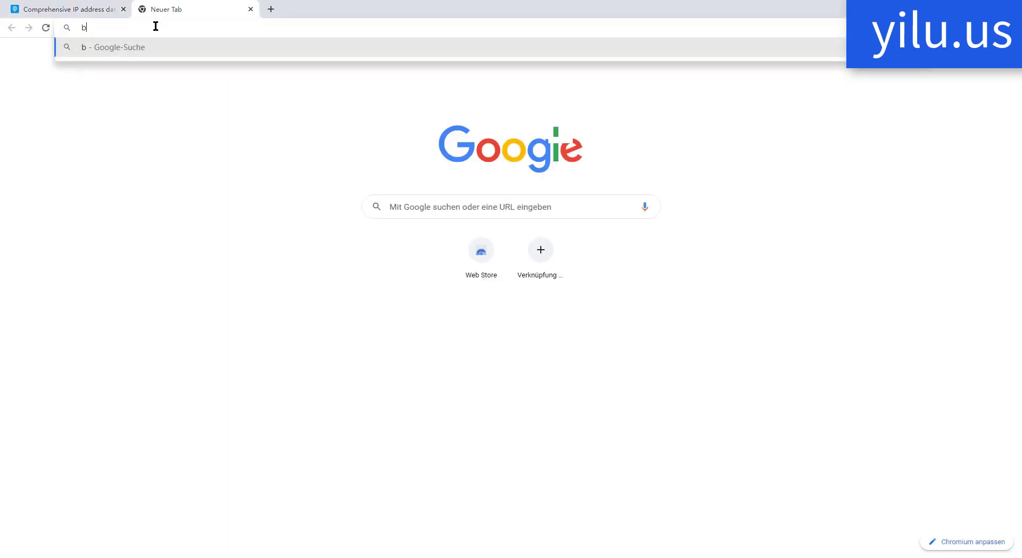
text(rowserleaks)
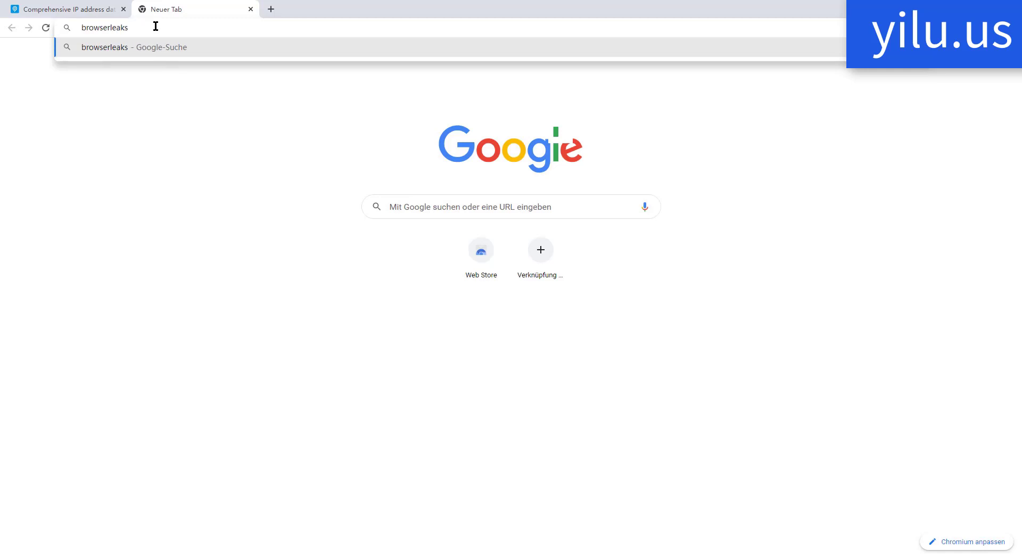
text(.com)
key(Return)
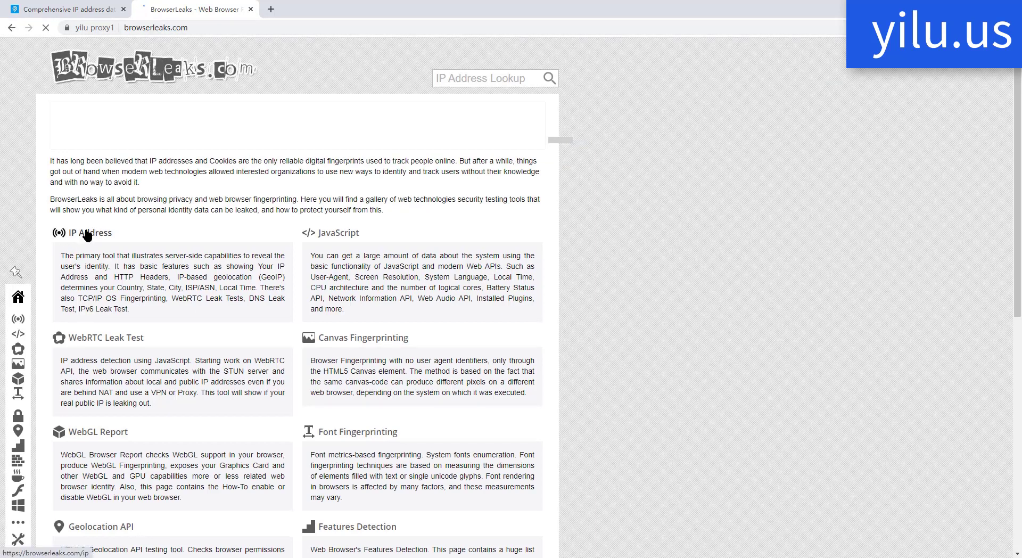
Open the IP Address and WebGL Report tests from BrowserLeaks in separate new tabs
right_click(87, 234)
click(101, 239)
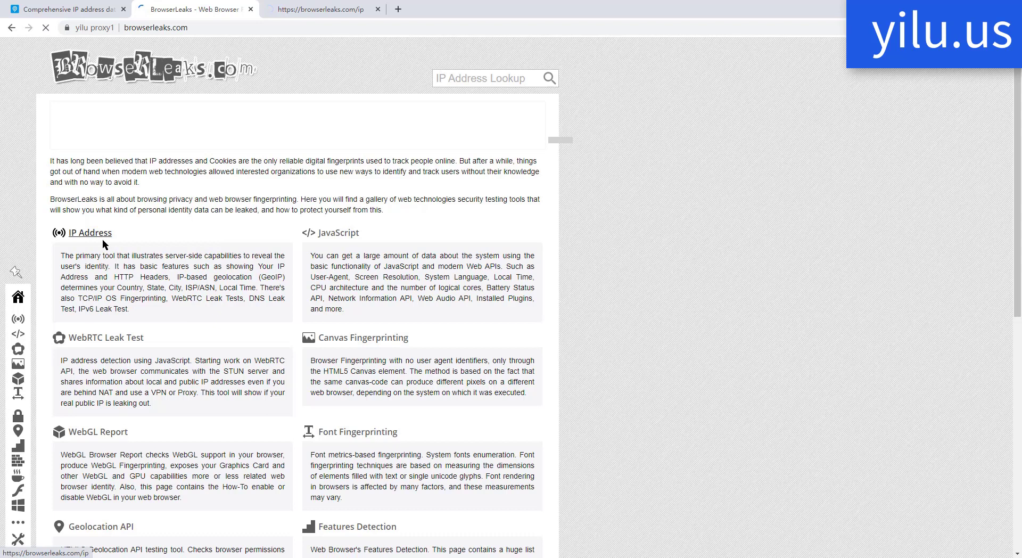
right_click(124, 440)
click(139, 445)
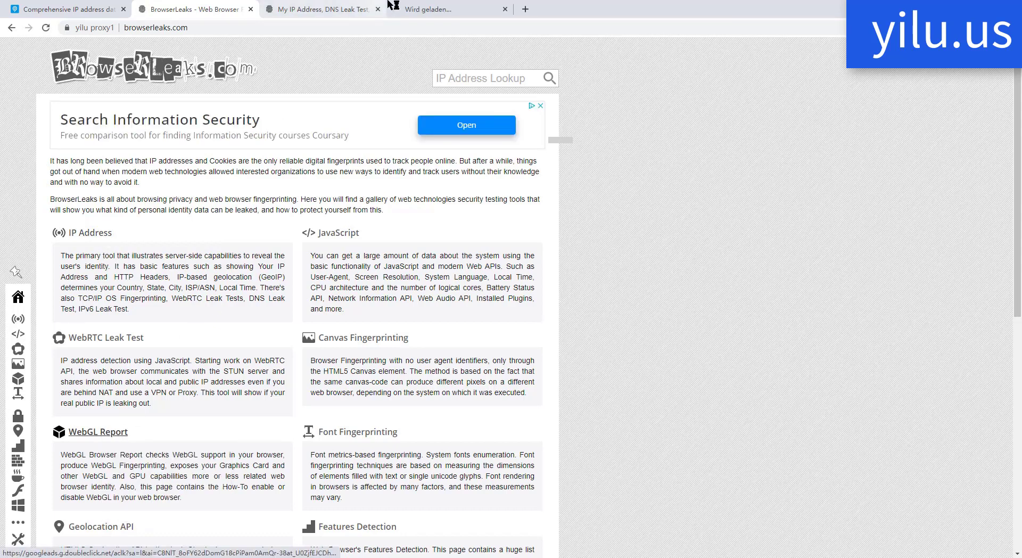
Compare the IP address report with the connected IP in YiLu Proxy, and examine the User-Agent in the WebGL report
click(330, 8)
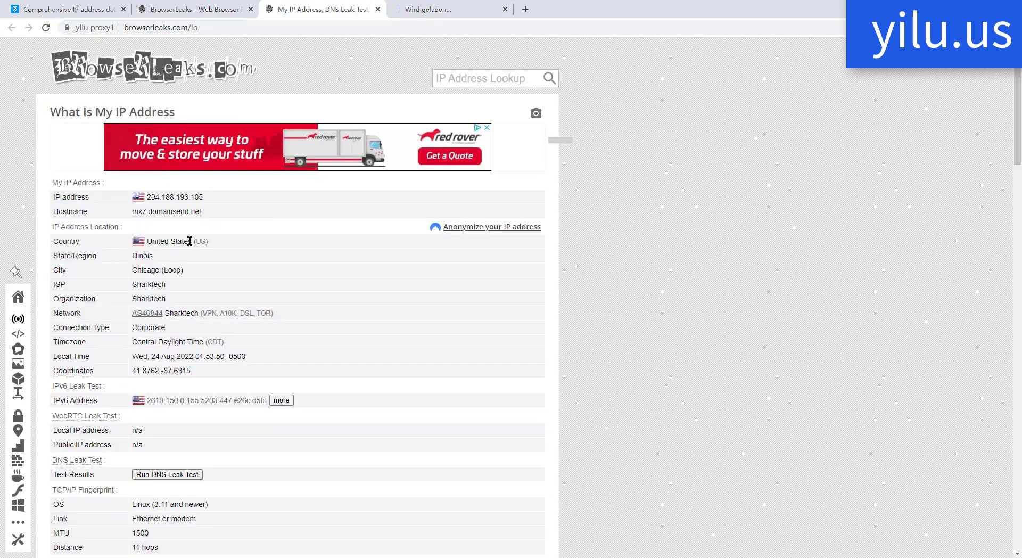
key(alt+Tab)
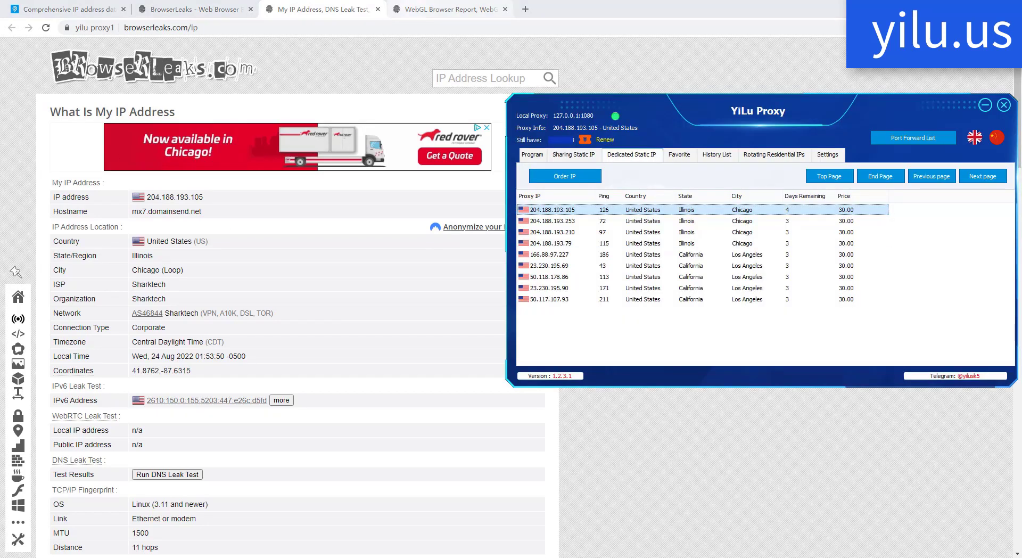
click(420, 8)
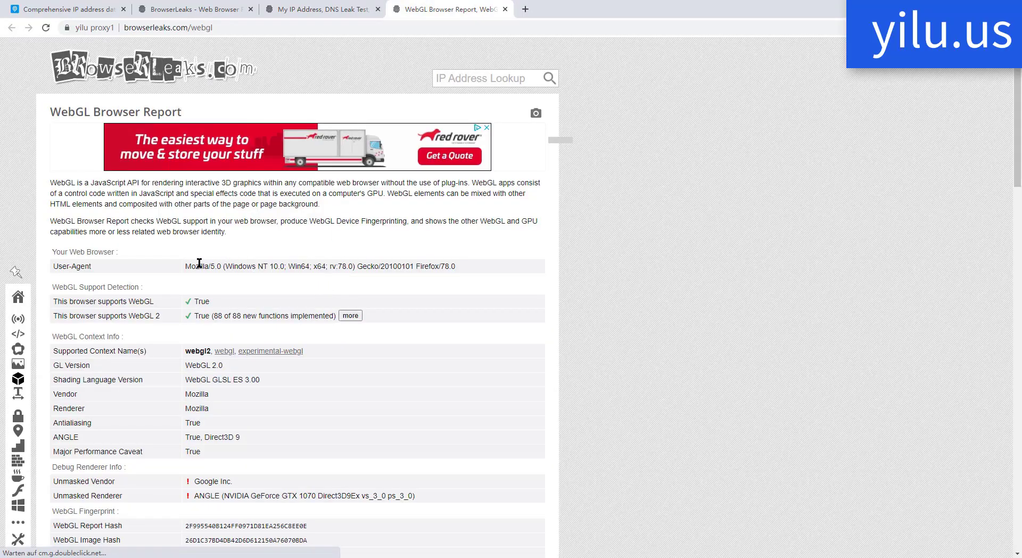
drag(185, 266, 212, 269)
click(256, 275)
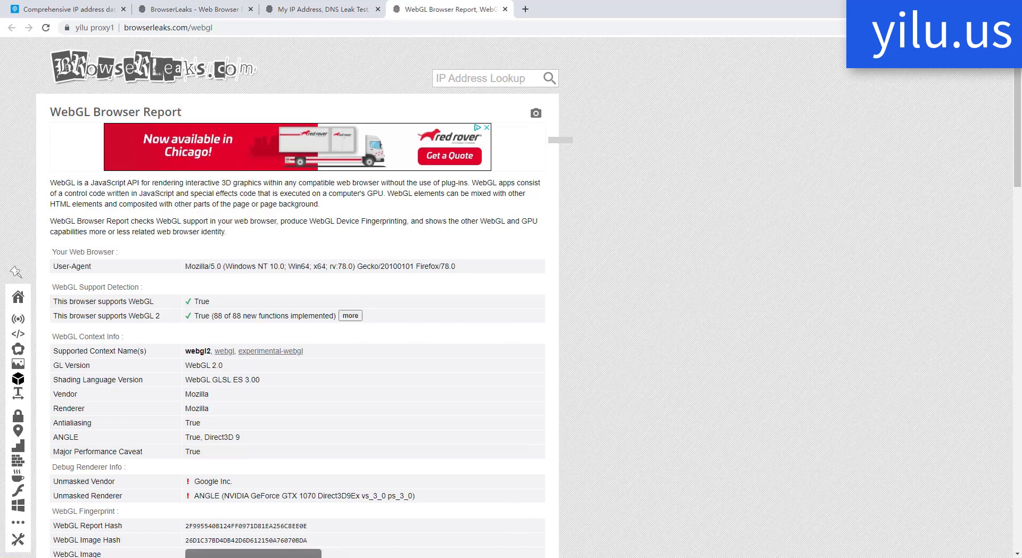
Check the User-Agent in the yilu proxy1 profile's settings in VMLogin against the one in the BrowserLeaks WebGL report
click(532, 556)
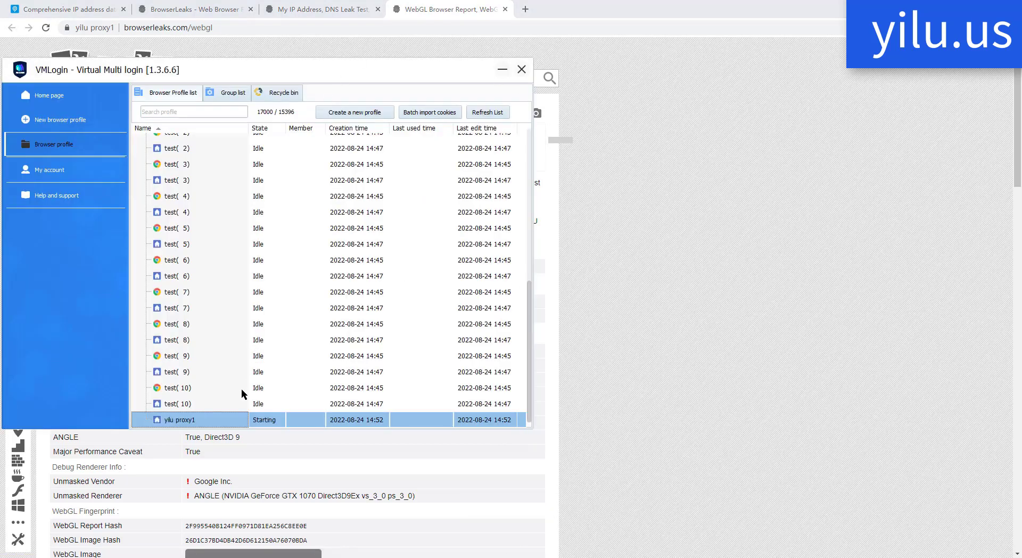
right_click(227, 418)
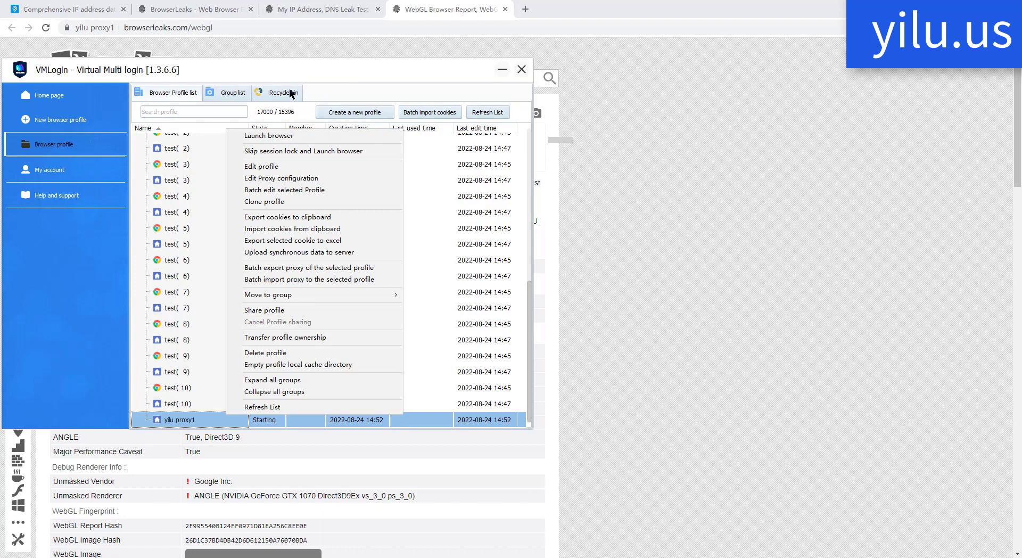
click(276, 167)
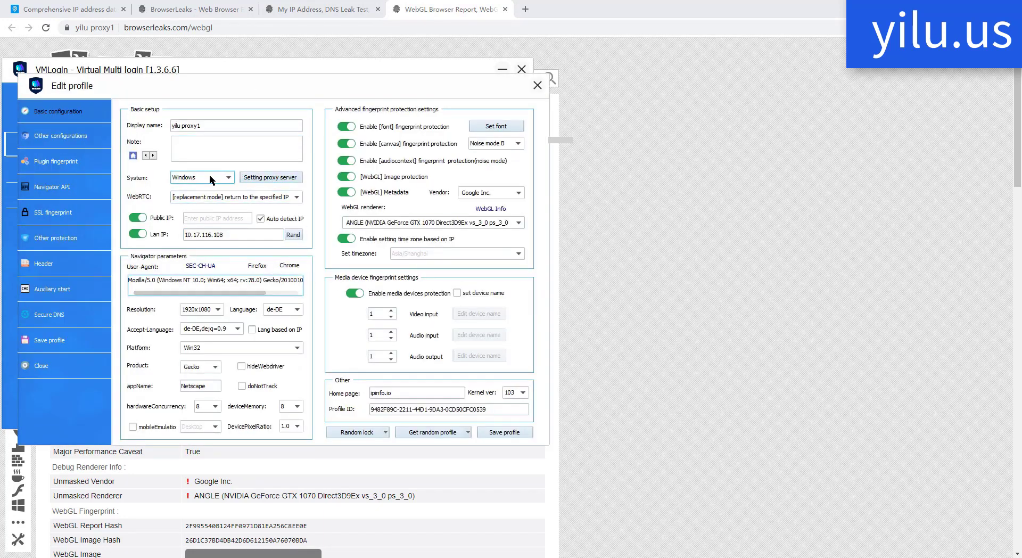
drag(187, 280, 354, 293)
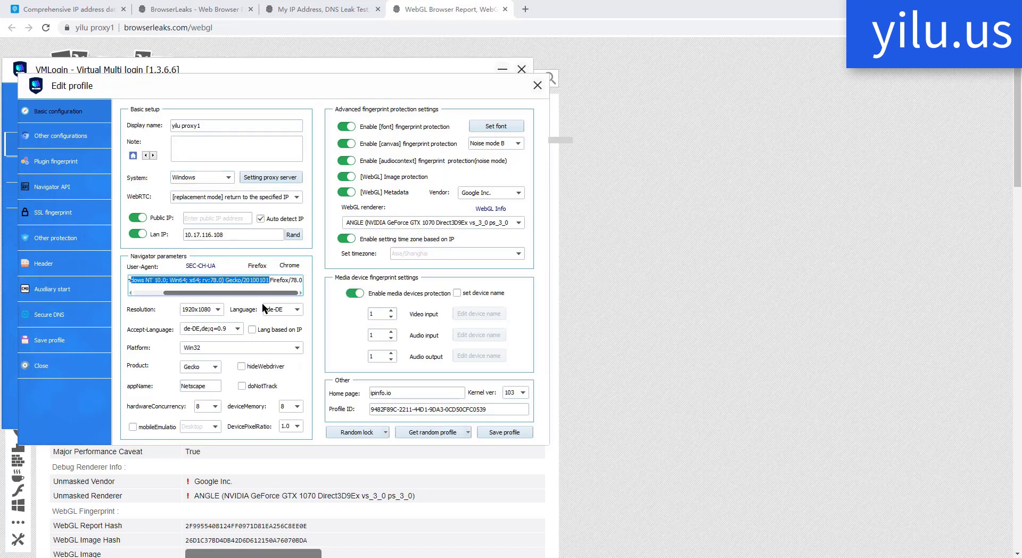
click(636, 317)
scroll(309, 408, down, 3)
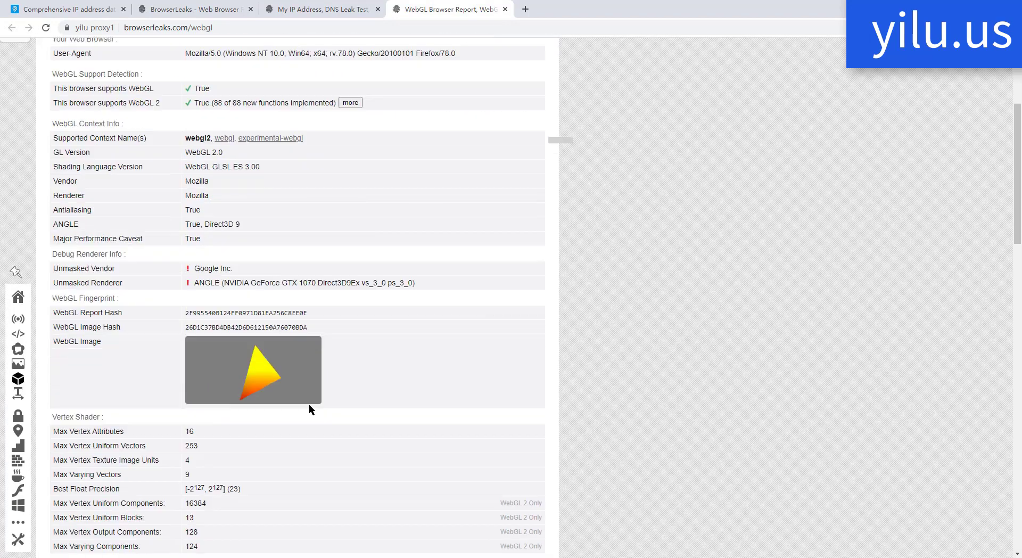
scroll(330, 383, up, 4)
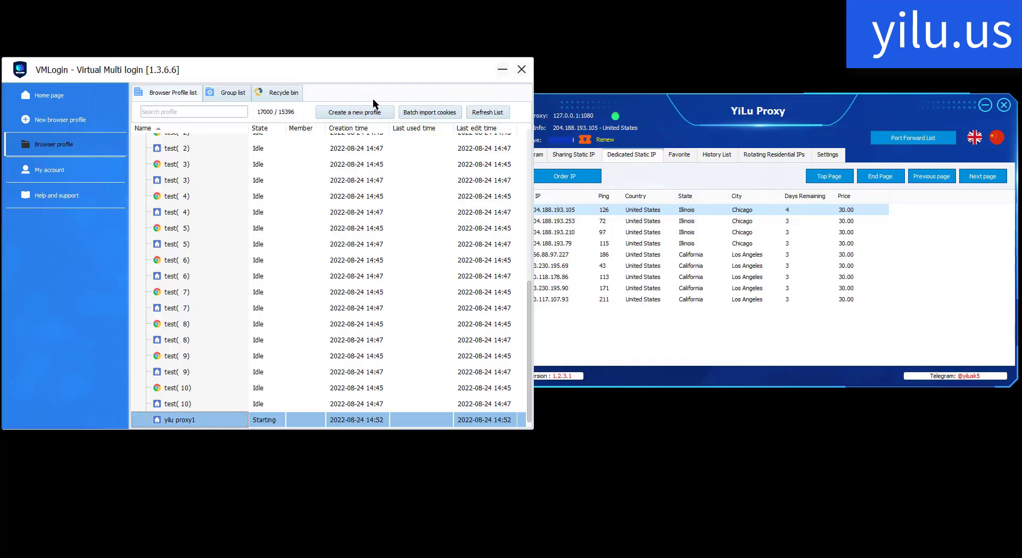
Start a new browser profile in VMLogin named "yilu proxy port1" with Mac OS as its system
click(362, 116)
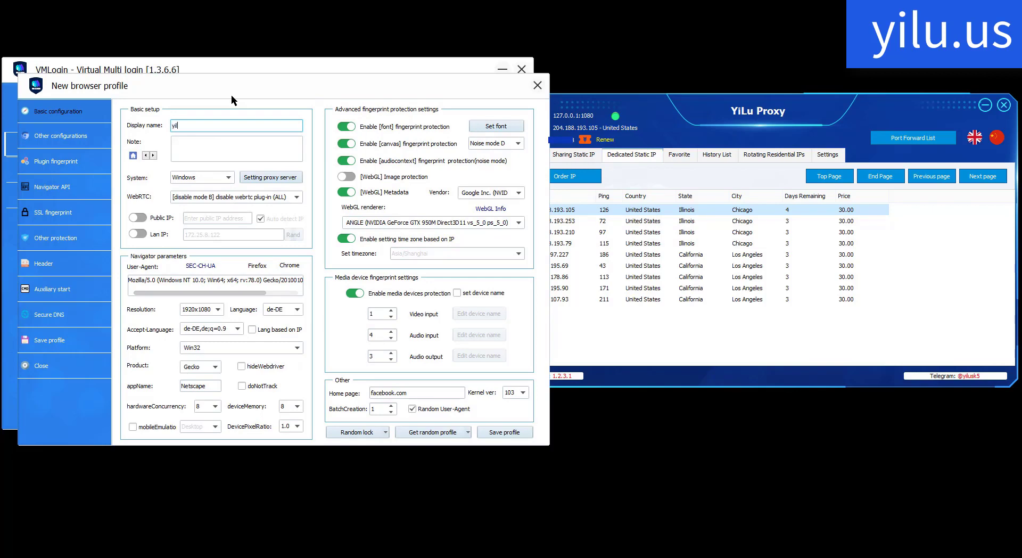
text(u proxy port1)
click(227, 178)
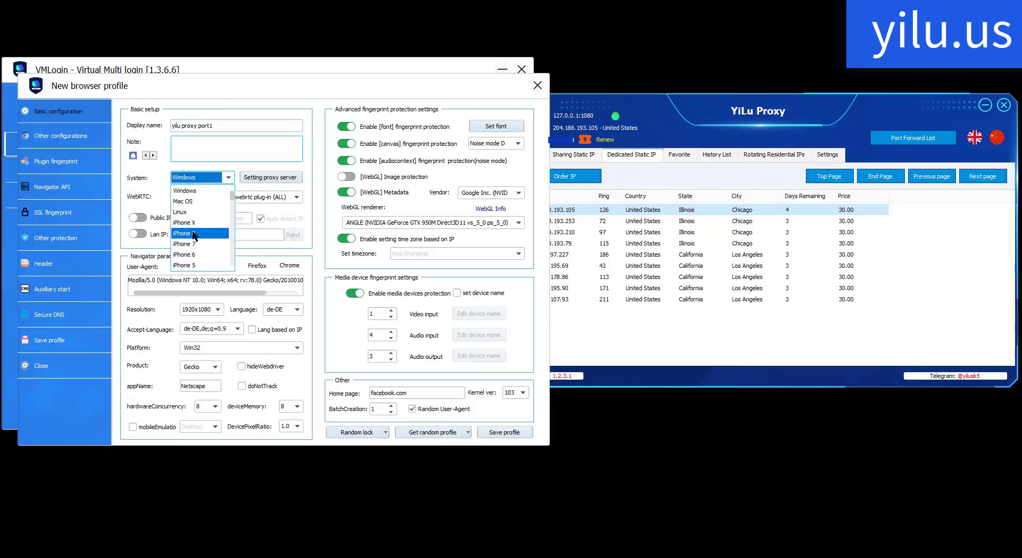
click(195, 201)
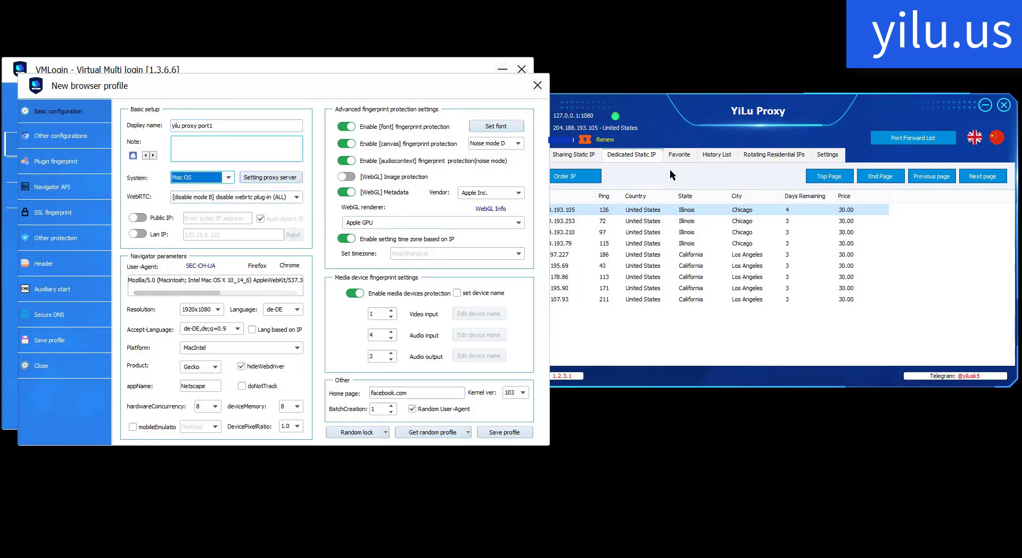
In YiLu Proxy, forward the sharing static IP ending in .119 to port 5500
click(706, 116)
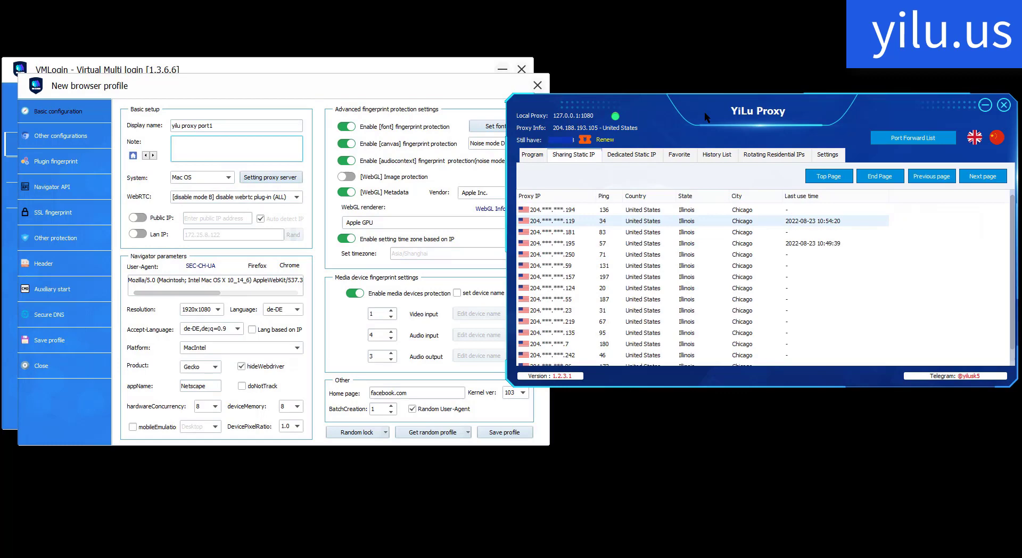
click(577, 221)
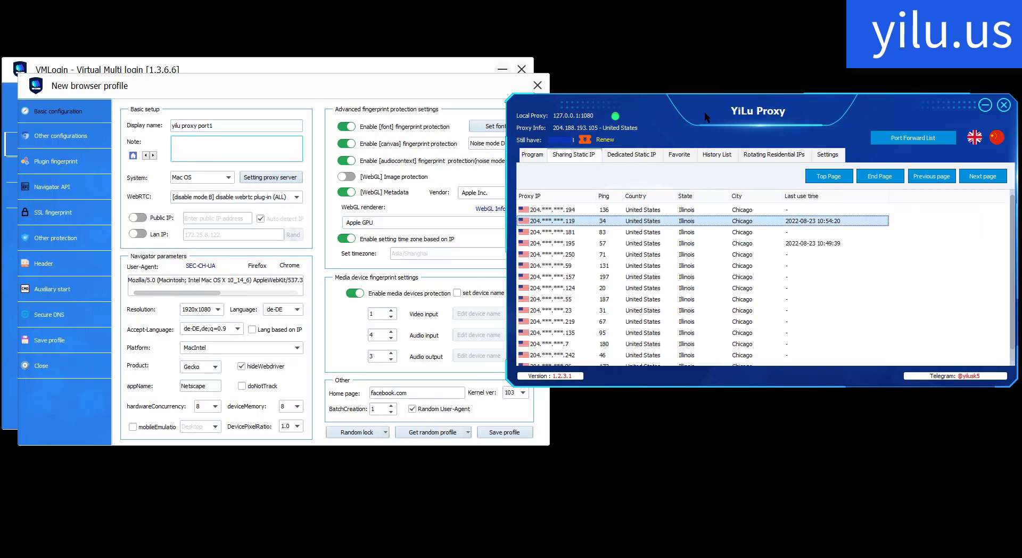
right_click(577, 221)
mouse_move(617, 260)
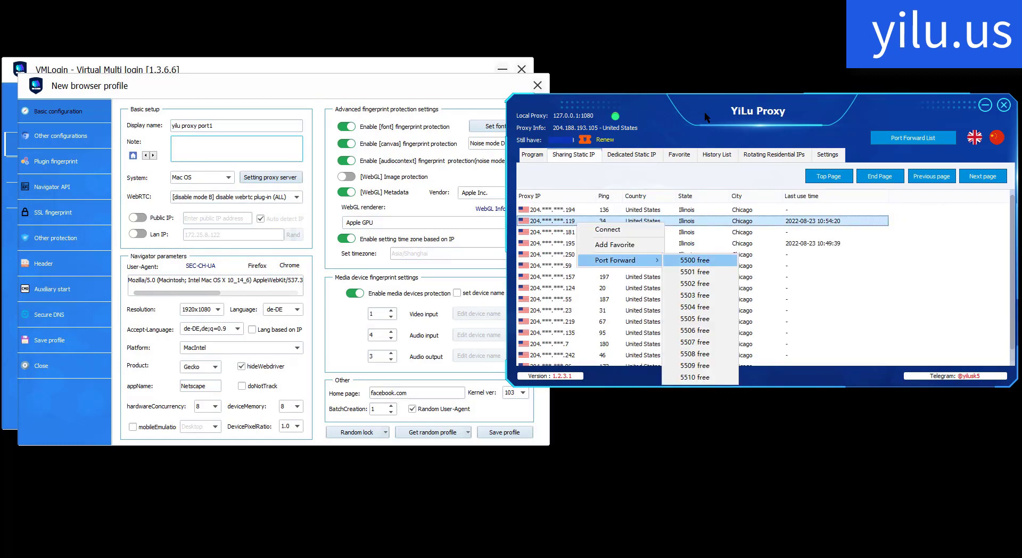
click(694, 259)
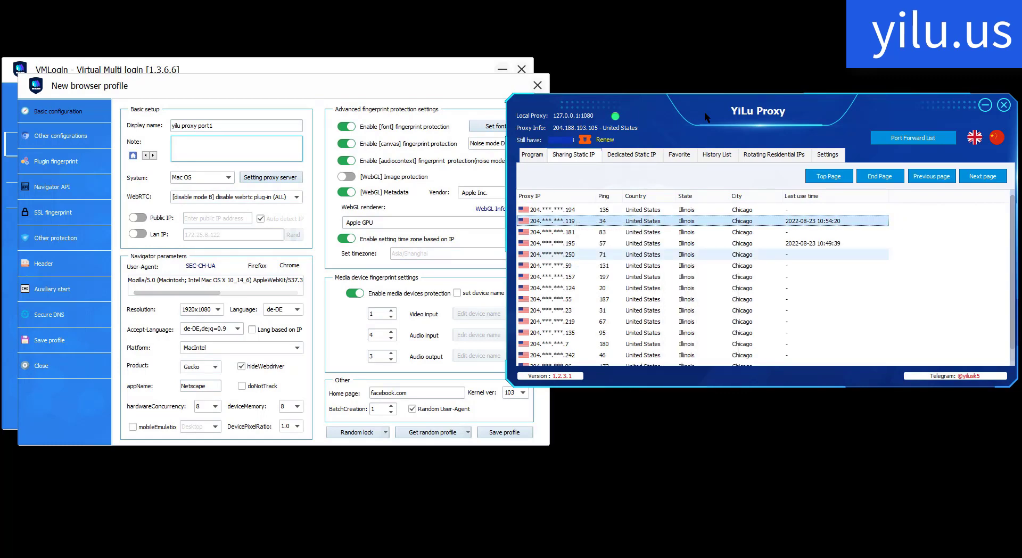
Forward the dedicated static IP 204.188.193.210 to port 5501 and open the list of forwarded ports
click(632, 154)
right_click(610, 235)
mouse_move(647, 272)
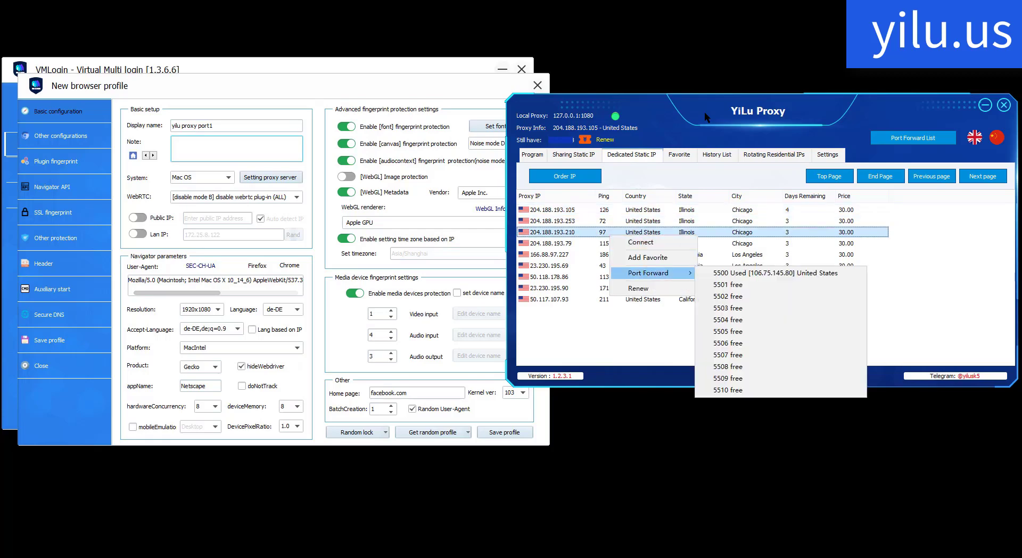
click(727, 284)
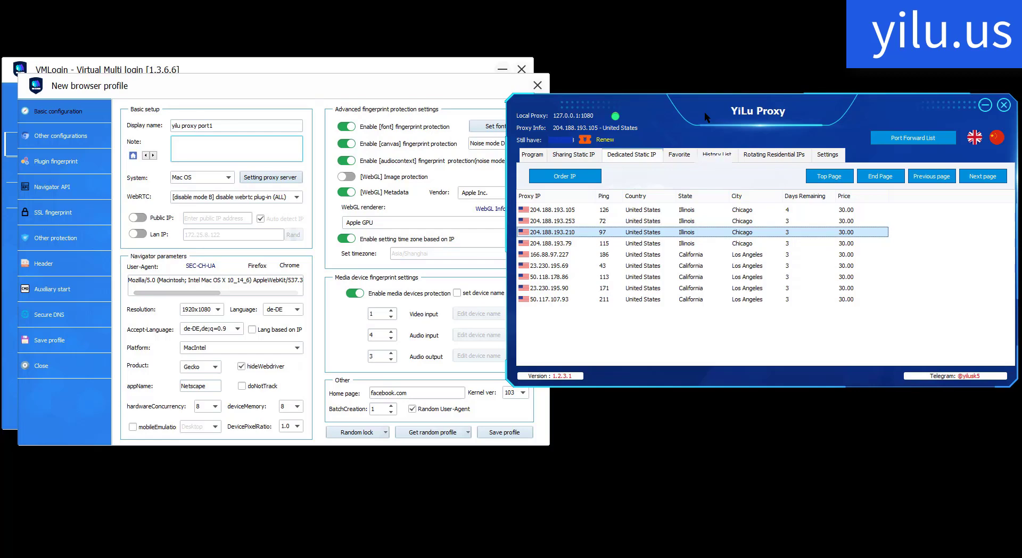
click(912, 138)
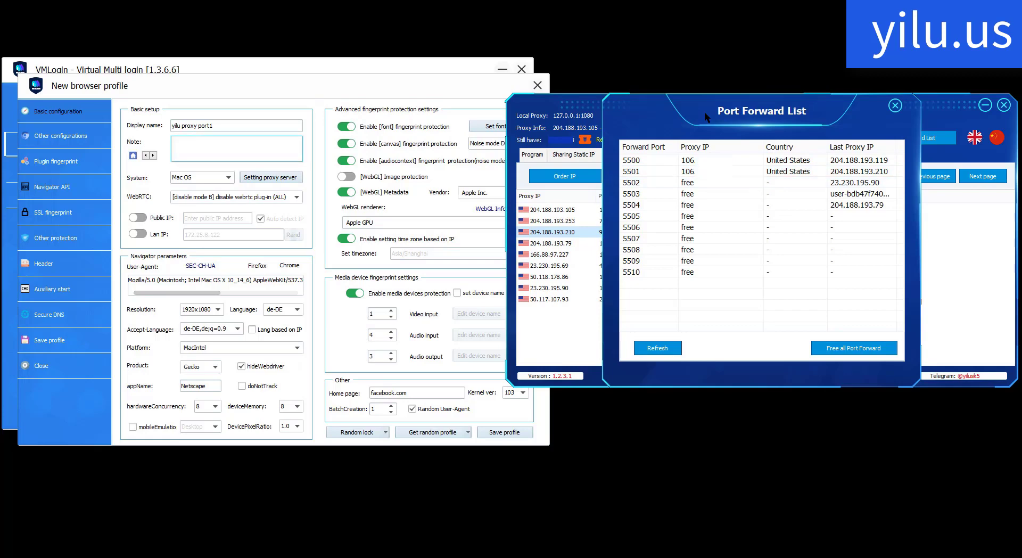
In the yilu proxy port1 profile's proxy settings, choose Socks 5 Proxy with IP address 127.0.0.1 and port 5500
click(251, 150)
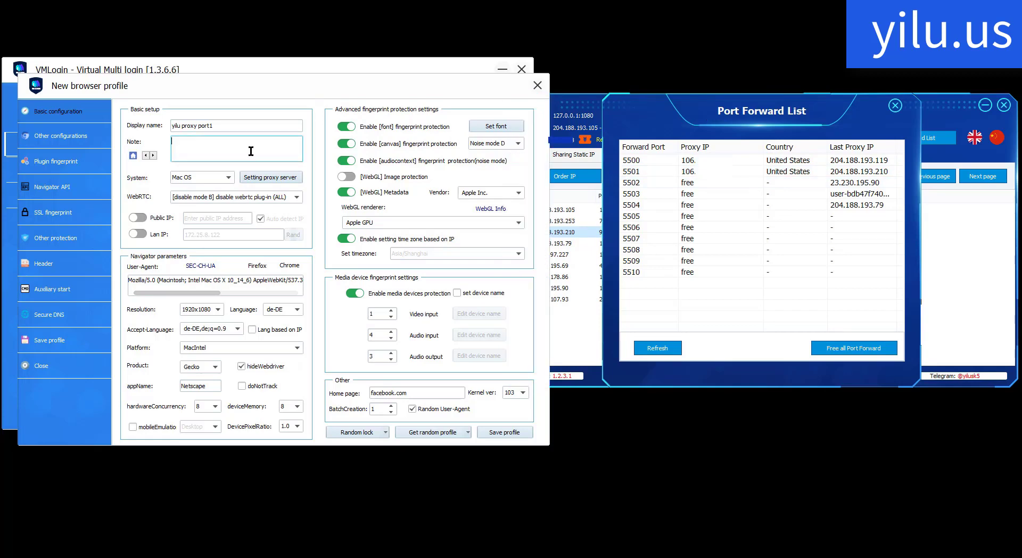
click(271, 179)
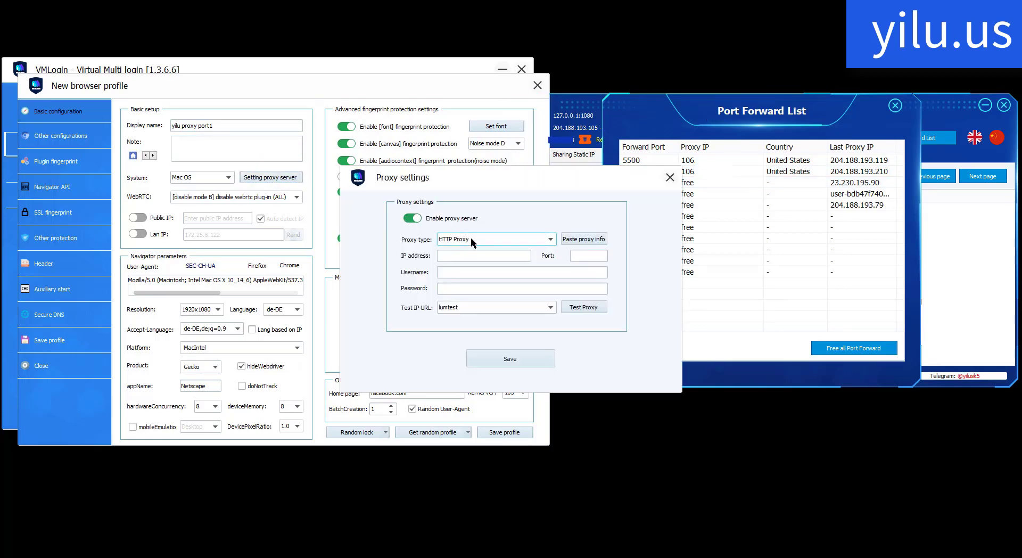
click(471, 238)
click(487, 276)
click(509, 250)
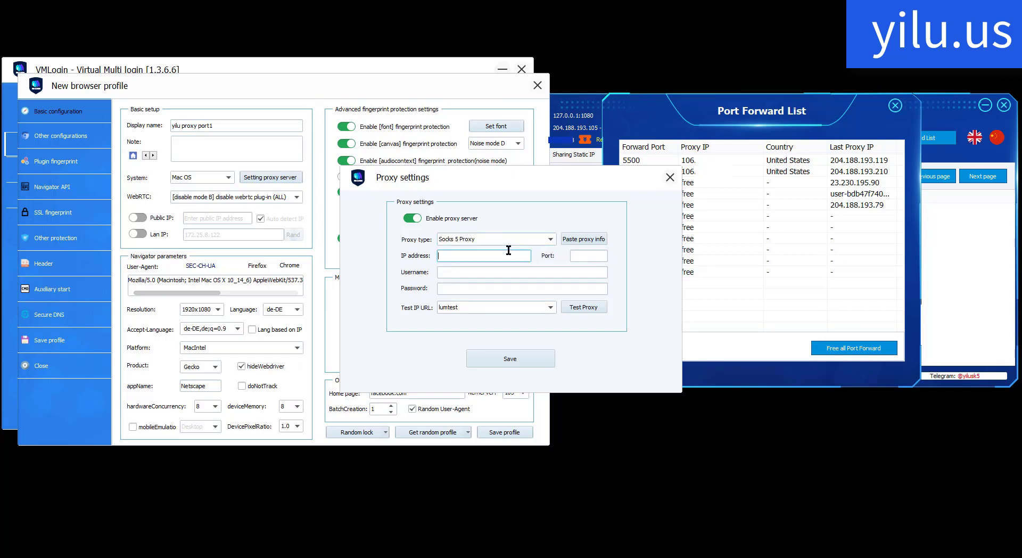
text(127.0.0.1)
click(581, 255)
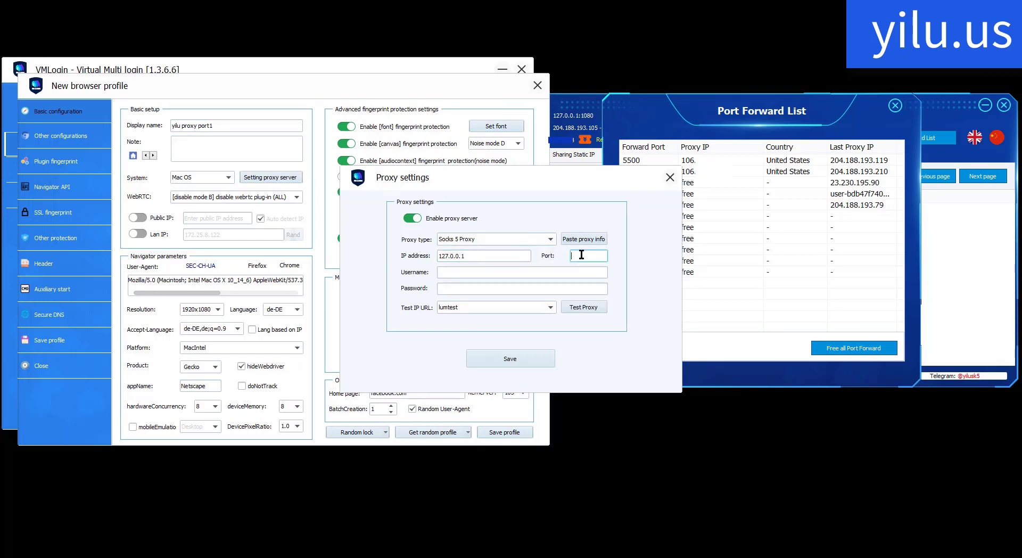
text(5500)
Test the port 5500 proxy, compare its IP with the port forward list, and save the proxy settings
click(588, 307)
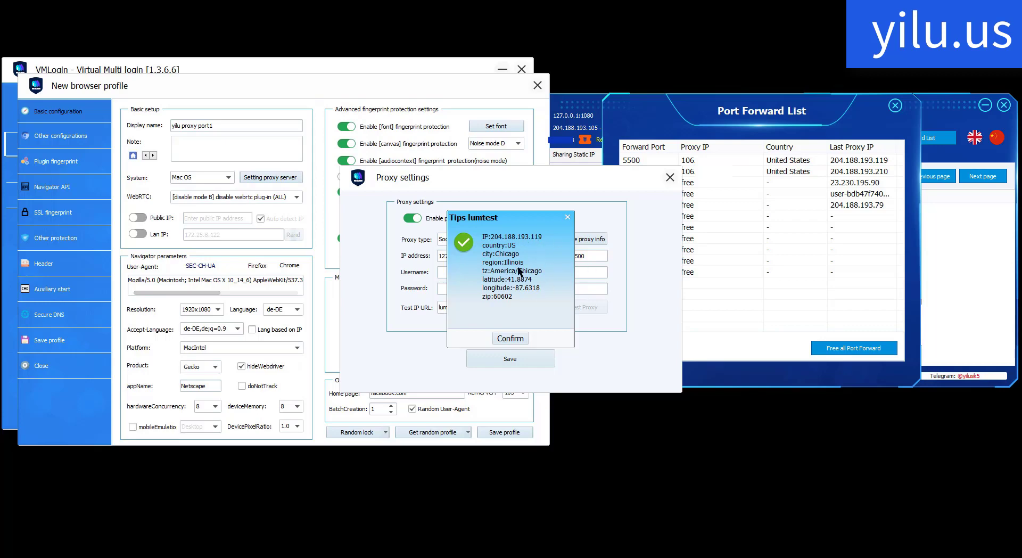
click(847, 160)
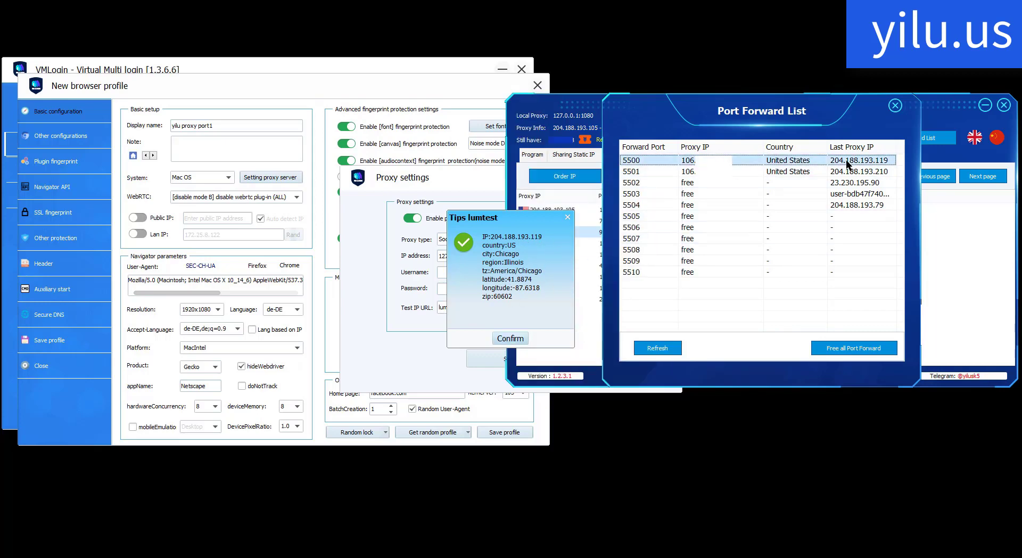
click(514, 338)
click(494, 359)
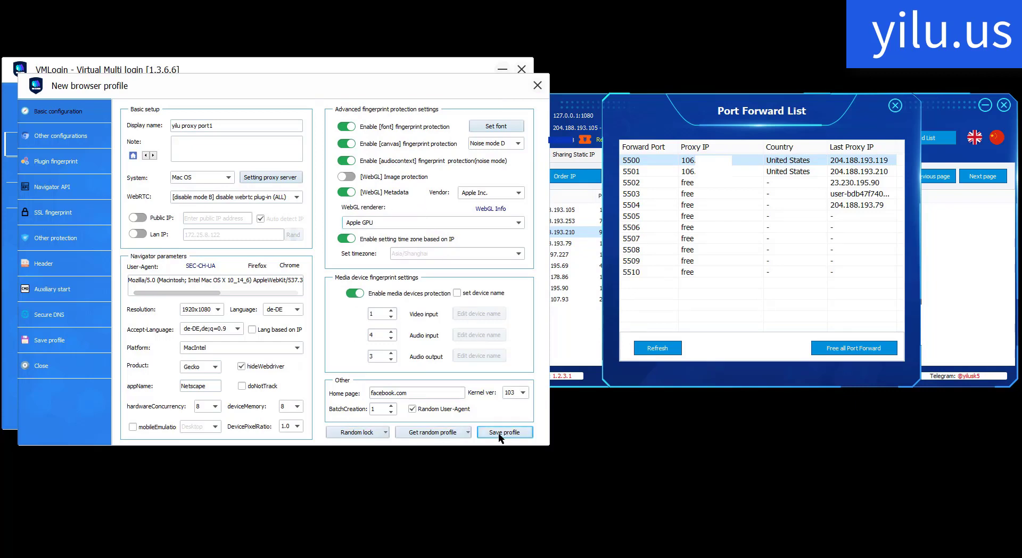
Set the yilu proxy port1 profile's home page to browserleaks.com and save the profile
click(414, 394)
key(BackSpace)
key(BackSpace)
key(BackSpace)
key(BackSpace)
key(BackSpace)
key(BackSpace)
key(BackSpace)
key(BackSpace)
key(BackSpace)
key(BackSpace)
key(BackSpace)
text(b)
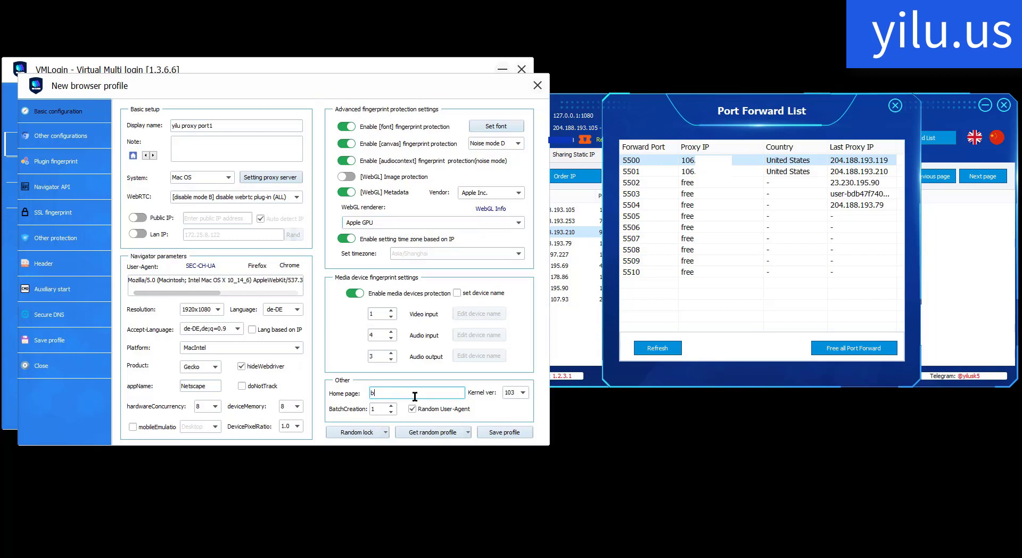
text(rowserleaks.com)
click(493, 432)
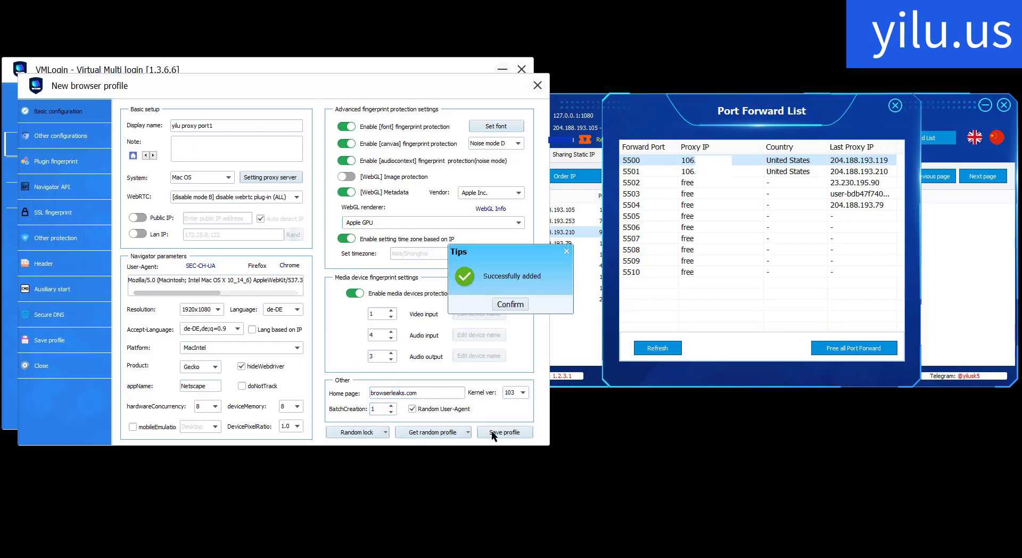
click(510, 305)
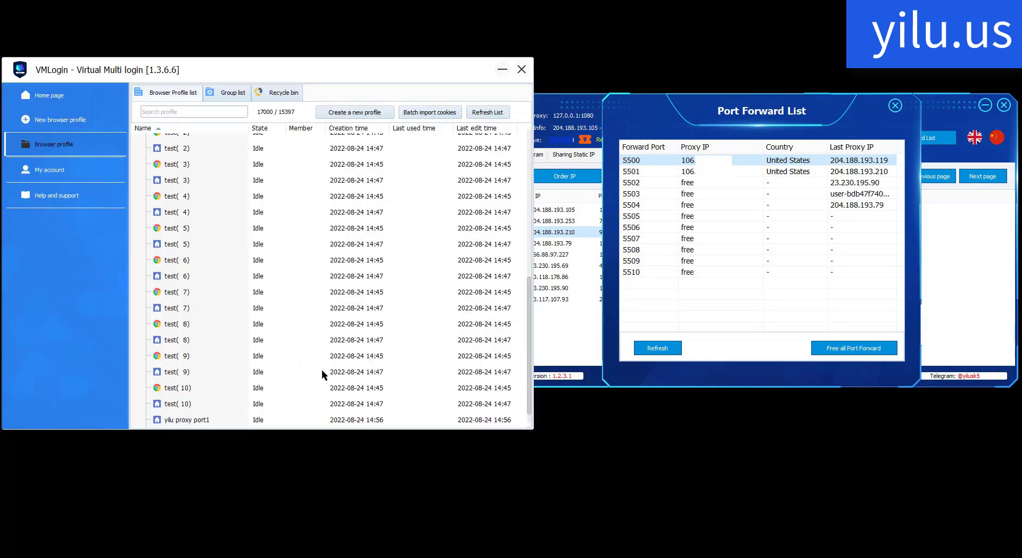
click(204, 406)
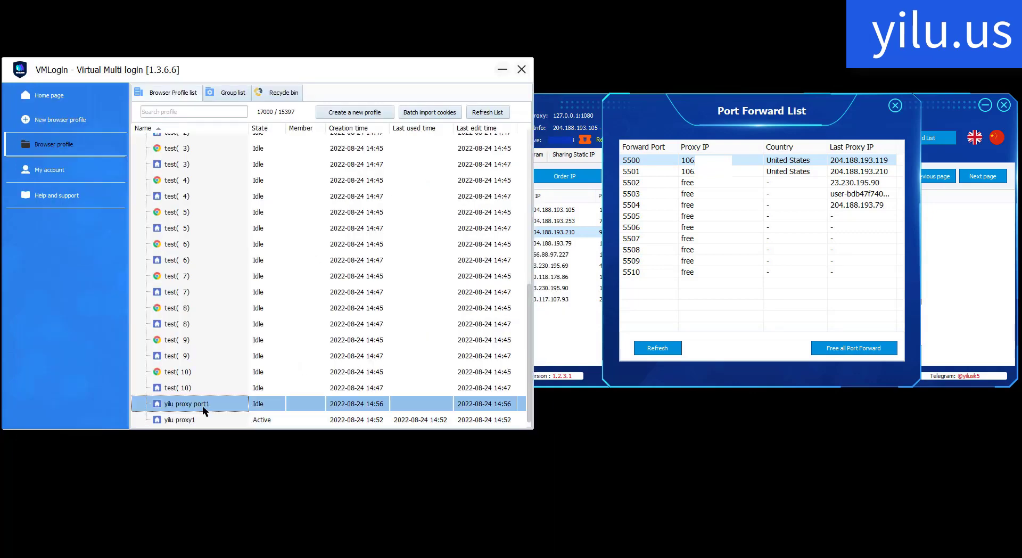
Start another new browser profile named "yilu proxy port2"
click(366, 114)
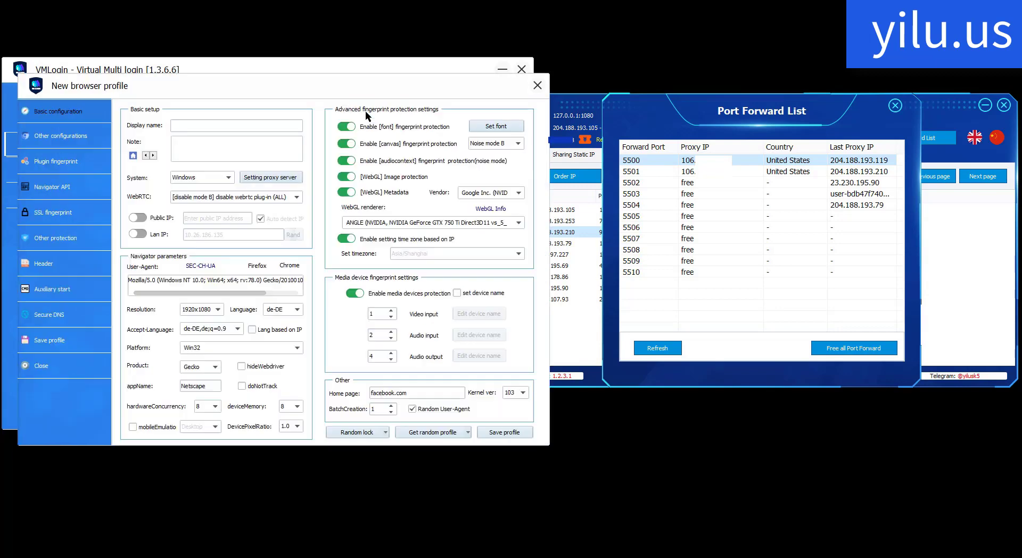
click(221, 125)
text(yilu proxy port2)
Set the yilu proxy port2 profile's proxy to Socks 5 Proxy with IP address 127.0.0.1 and port 5501
click(270, 178)
click(470, 239)
click(486, 259)
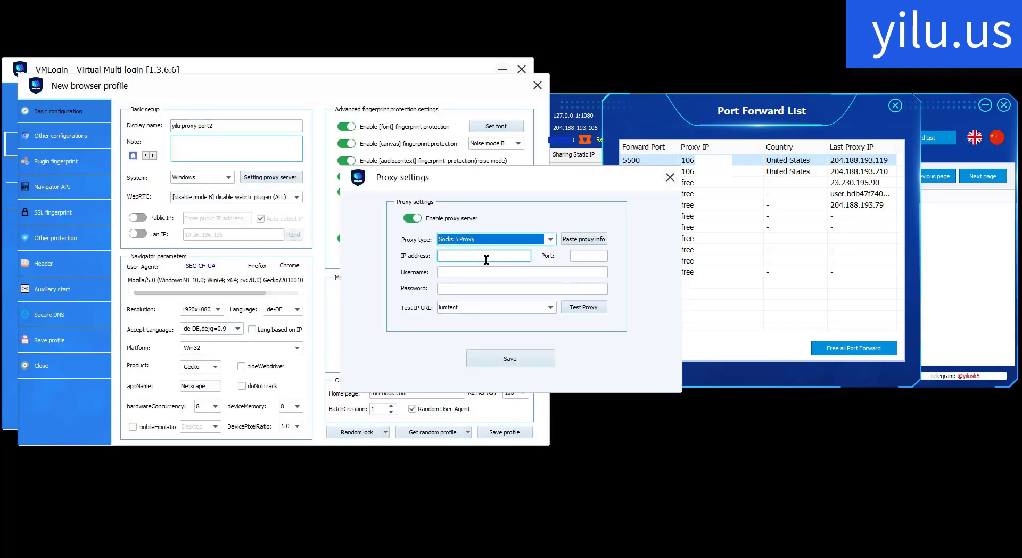
text(127.0.0.1)
click(585, 256)
text(5501)
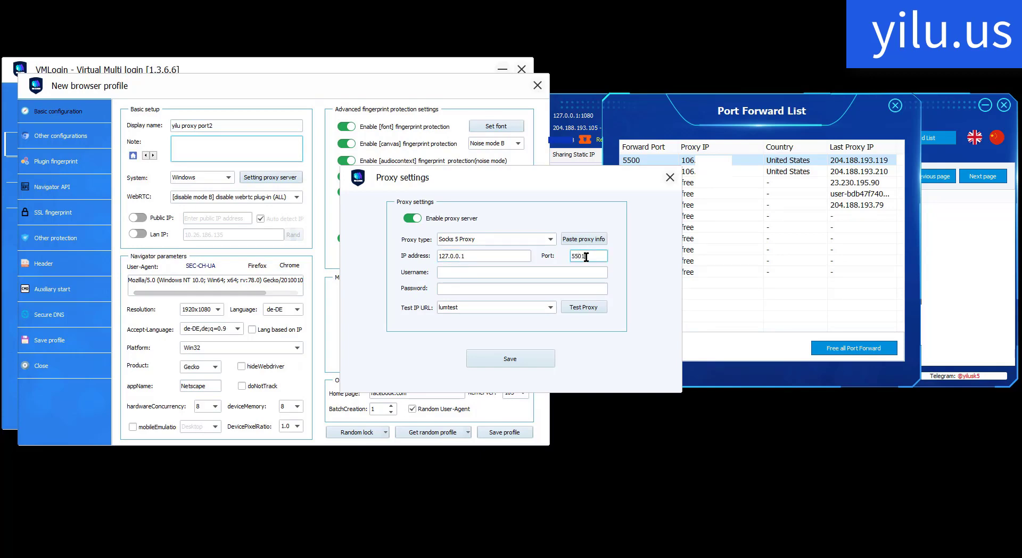
Test the port 5501 proxy, compare its IP with the port forward list, and save the proxy settings
click(583, 307)
click(816, 172)
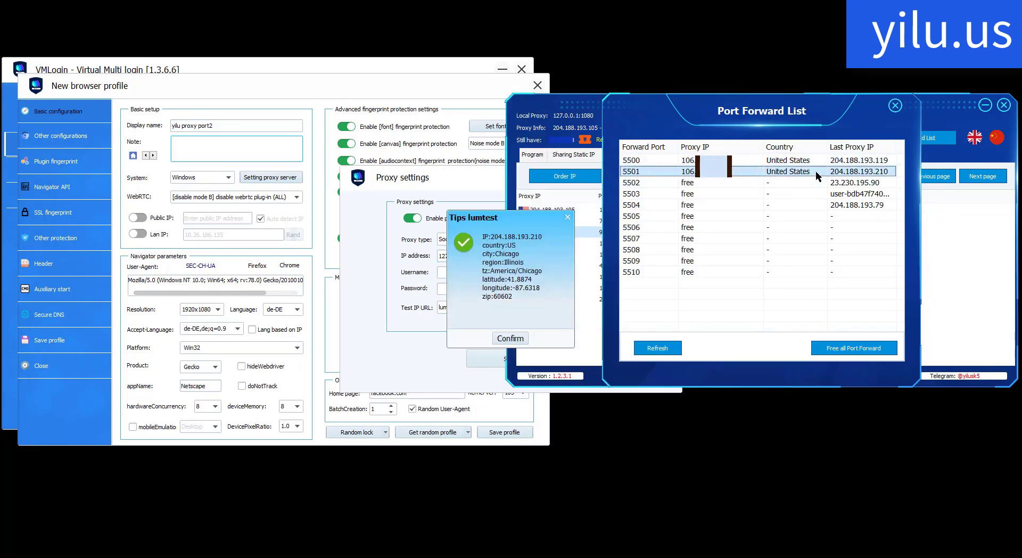
click(510, 338)
click(487, 357)
Set the yilu proxy port2 profile's home page to browserleaks.com and save the profile
drag(426, 393, 307, 387)
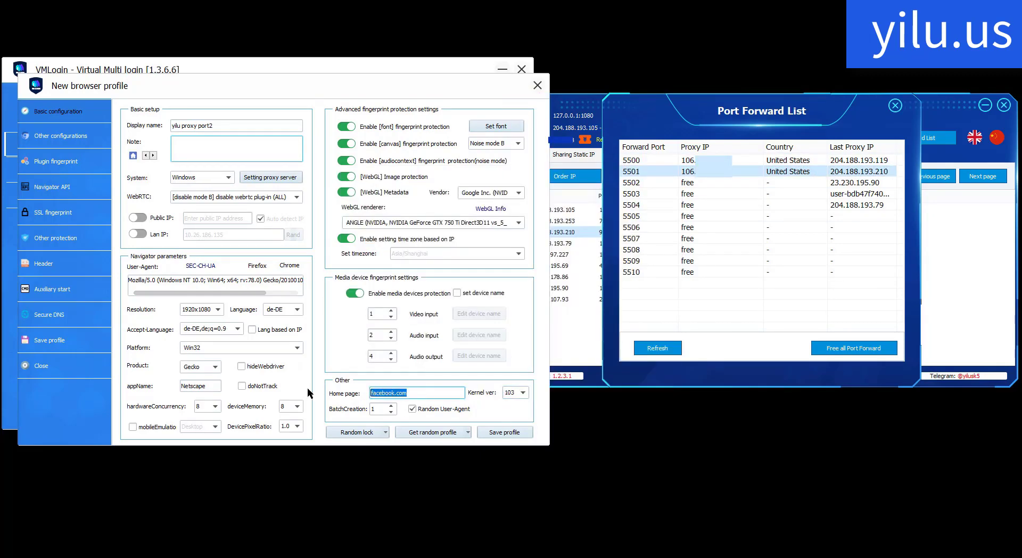
text(browserleaks.com)
click(504, 431)
click(506, 298)
Launch the browsers for the yilu proxy port2 and yilu proxy port1 profiles and open the BrowserLeaks IP Address test
click(246, 408)
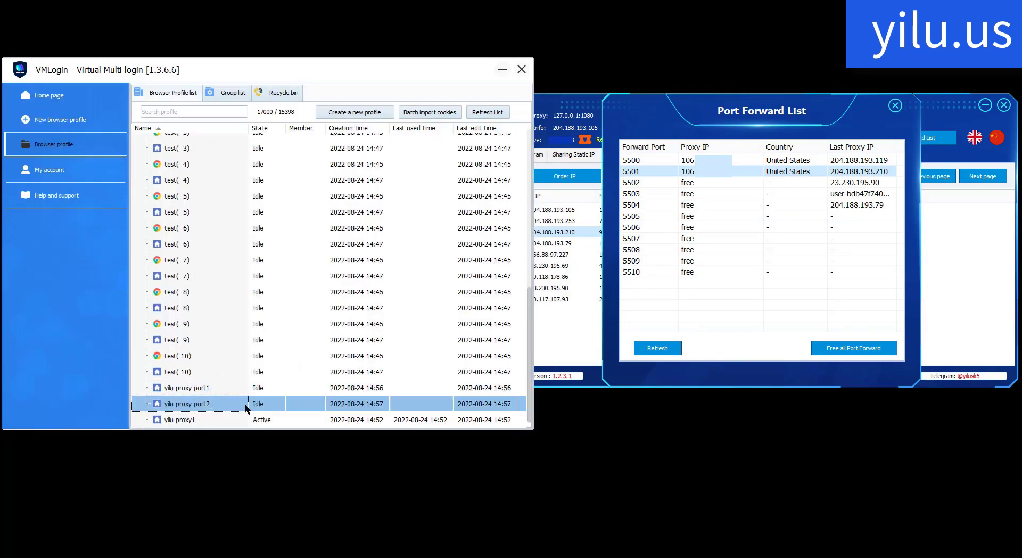
click(194, 392)
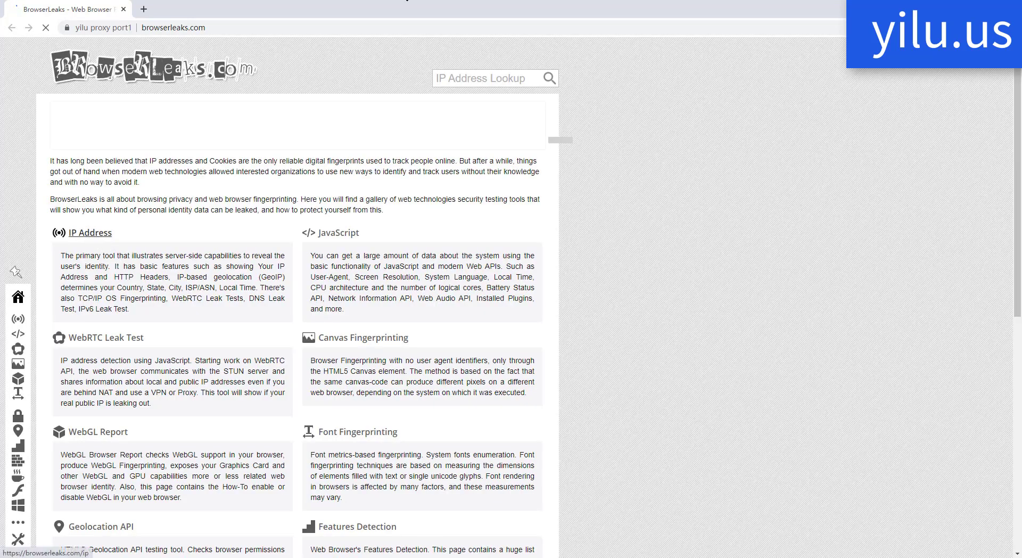
click(90, 232)
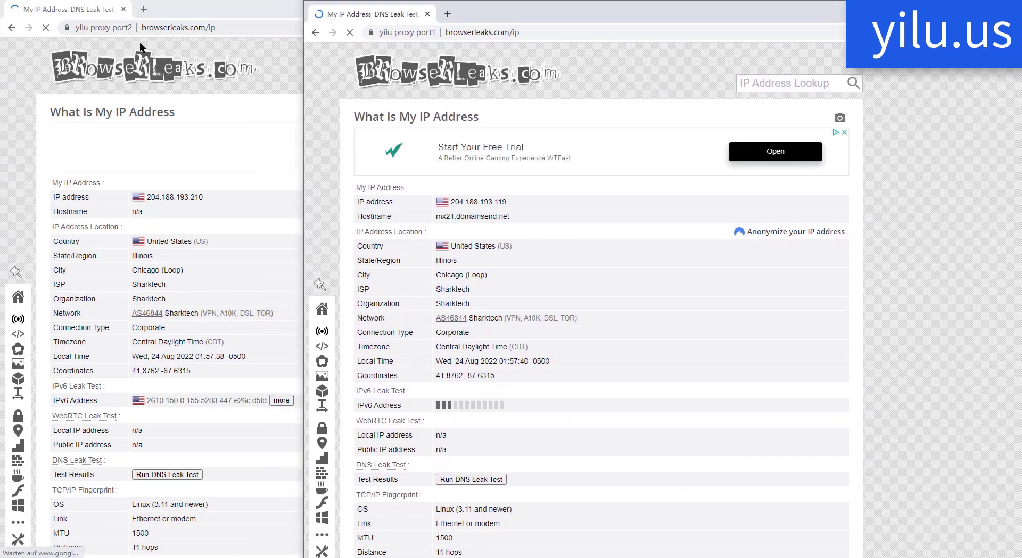
Compare the IP addresses shown in the yilu proxy port1 and port2 browsers with the proxy client's port forward list
key(alt+Tab)
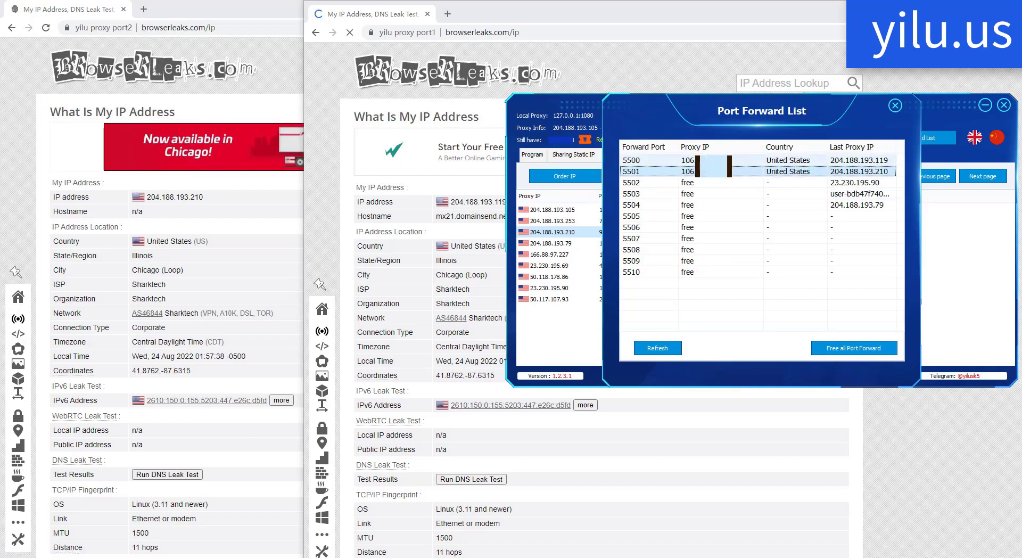
click(609, 503)
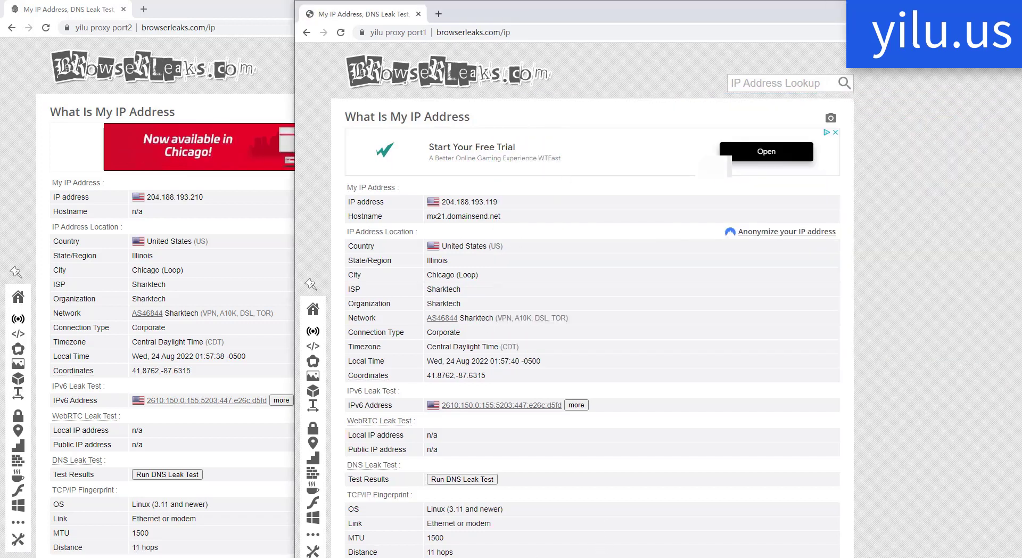
key(alt+Tab)
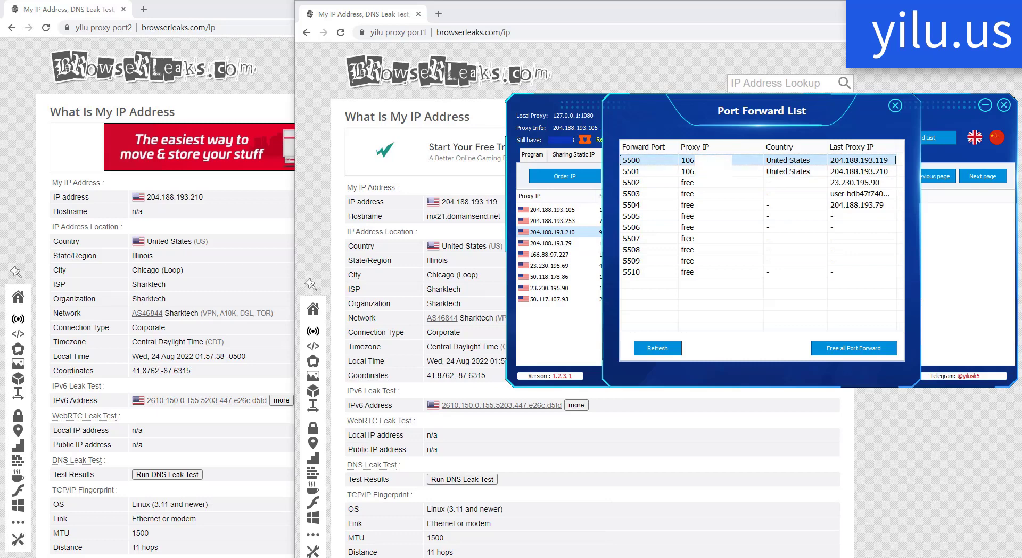
key(alt+Tab)
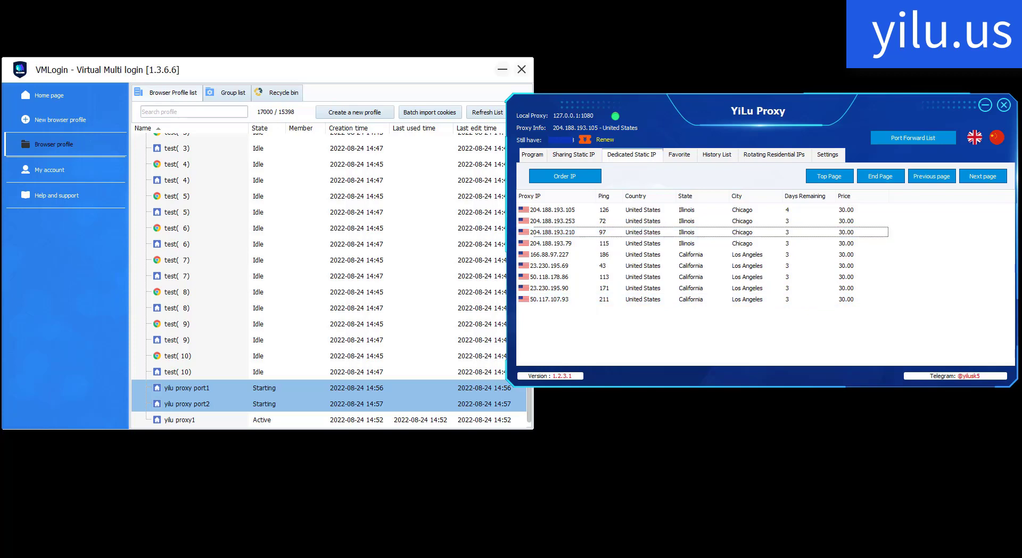
Open the Rotating Residential IPs section in YiLu Proxy and review its country, per-request change and count options
click(773, 154)
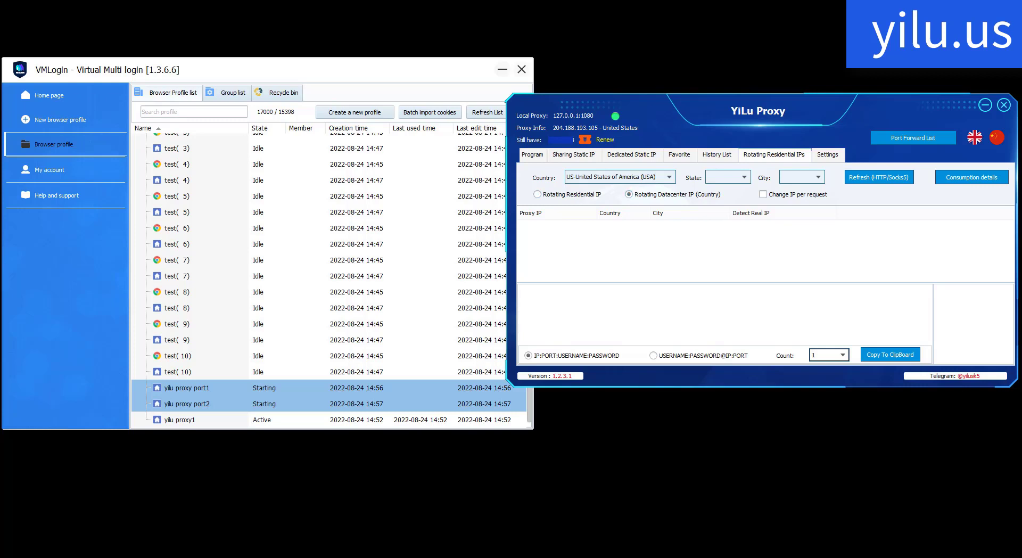
click(762, 194)
click(618, 176)
click(618, 305)
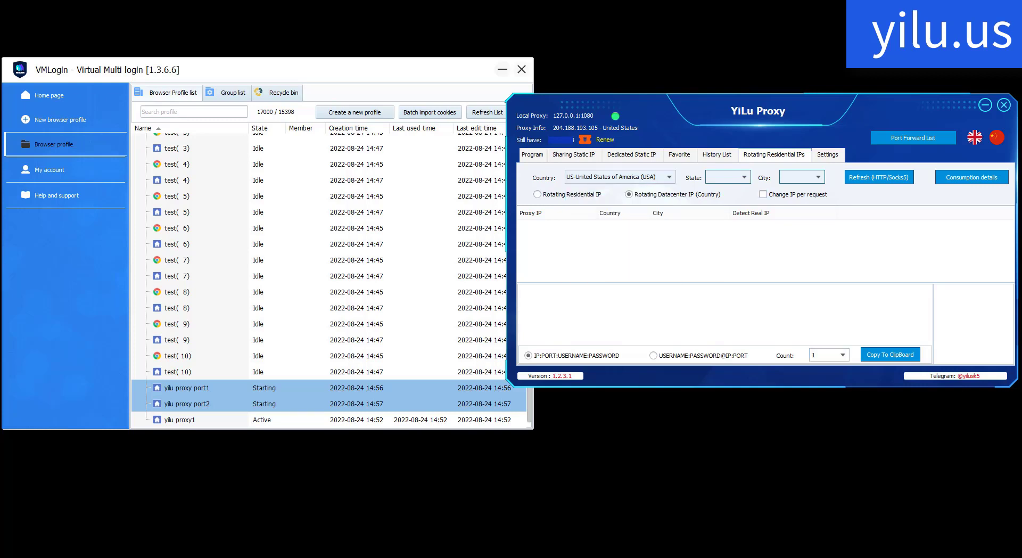
click(829, 354)
click(827, 369)
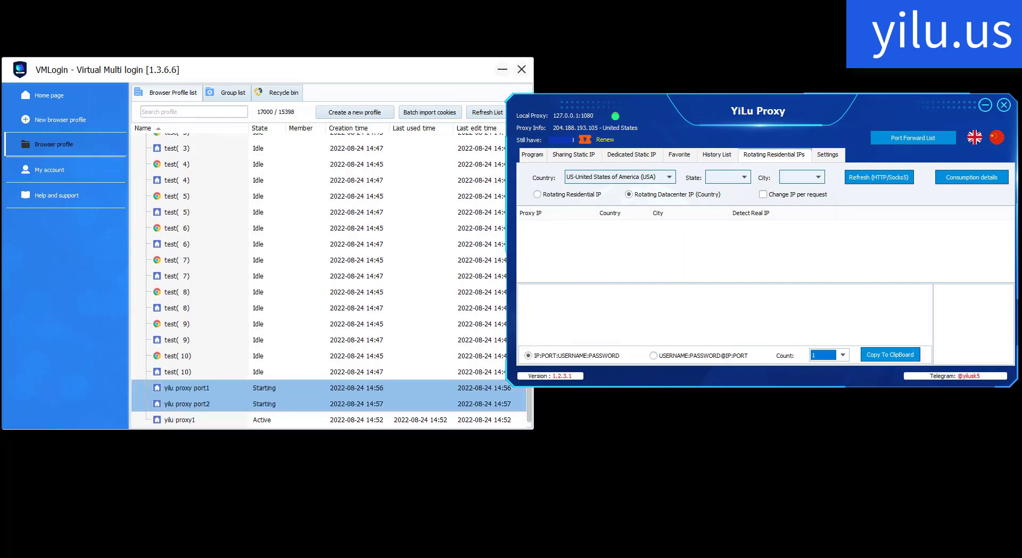
Create a new browser profile in VMLogin with the display name "yilu rotating residential proxy1"
click(341, 114)
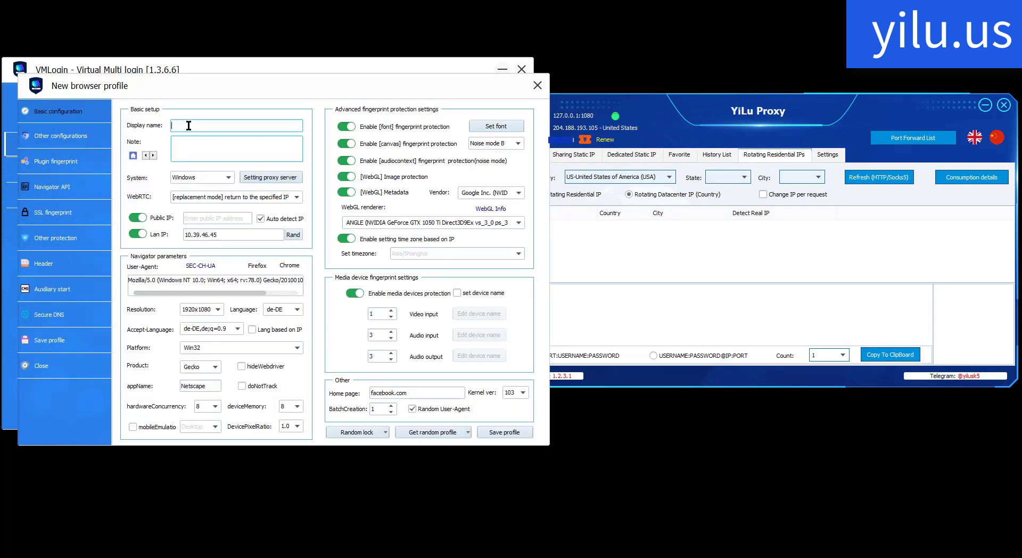
text(yilu rotating residential proxy1)
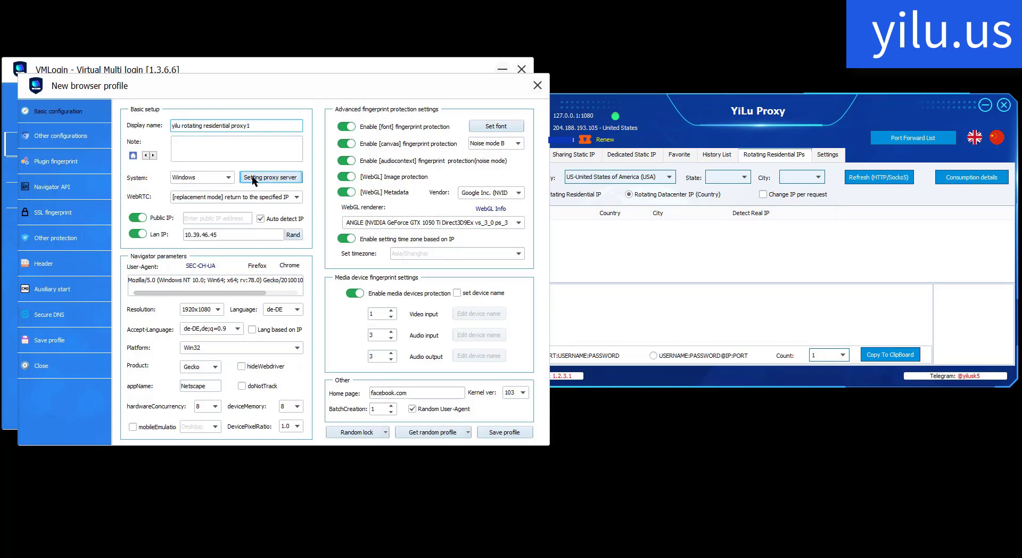
Generate a Rotating Residential IP proxy in YiLu Proxy for the United States, state California, city Alpine
click(735, 250)
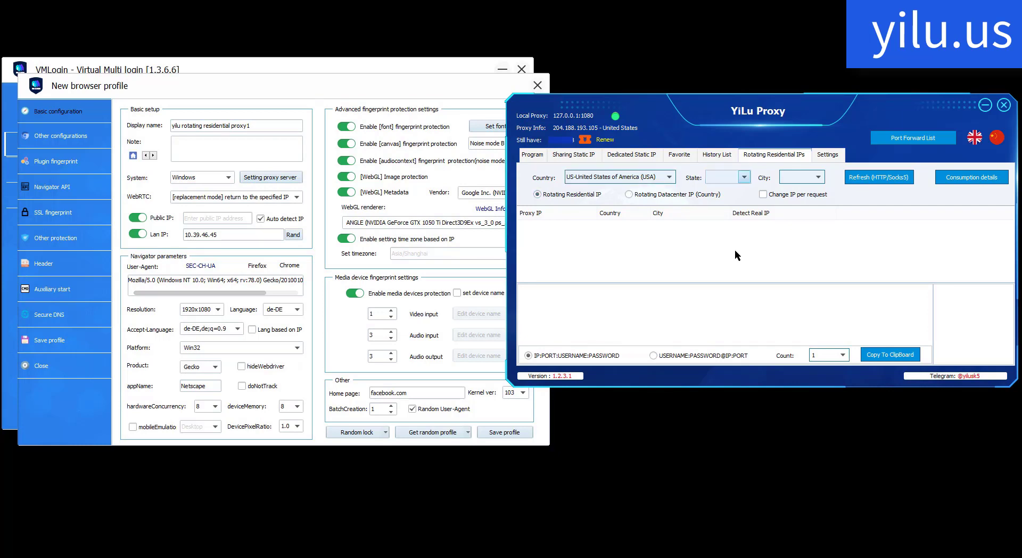
click(737, 176)
click(726, 268)
click(801, 177)
scroll(833, 260, down, 3)
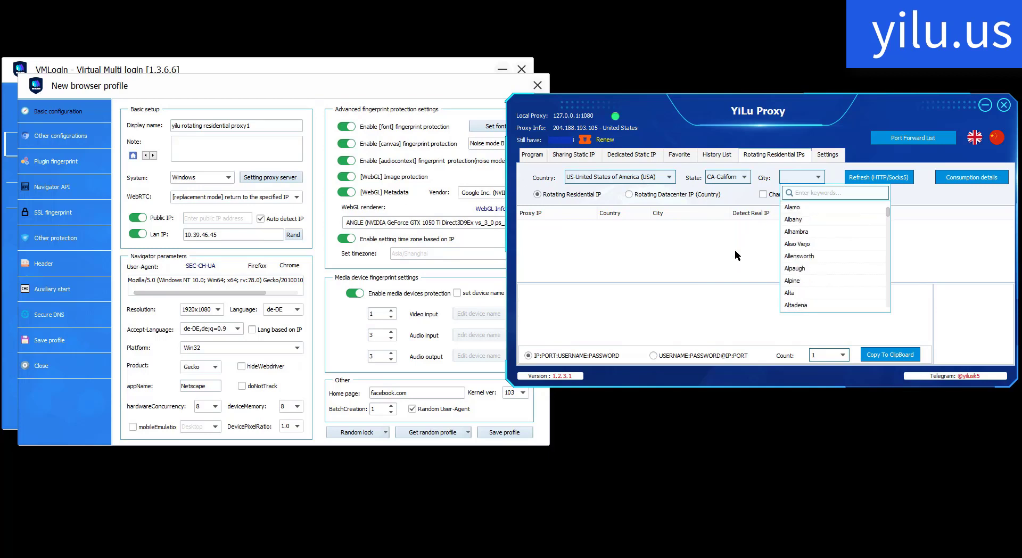
click(798, 280)
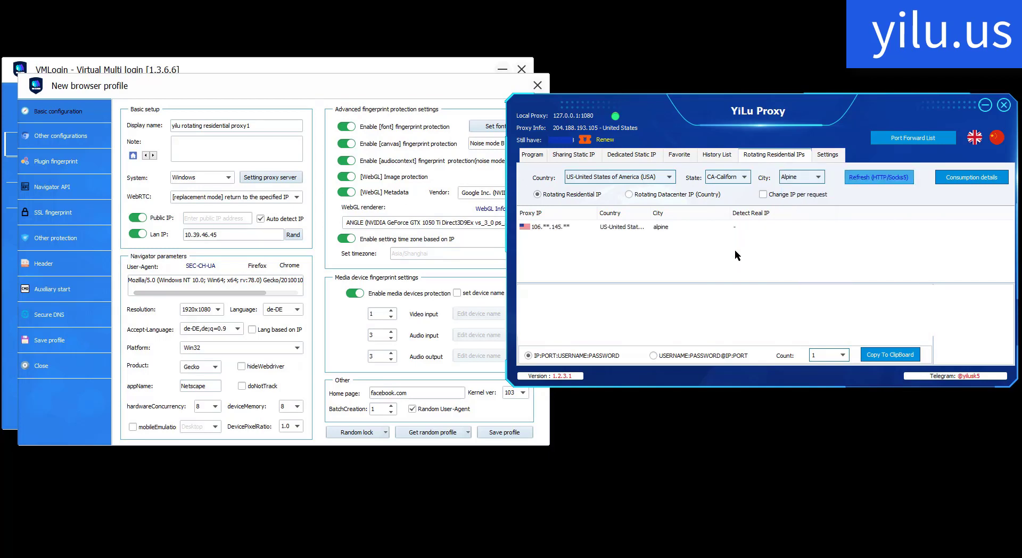
Connect to the generated Alpine proxy with the "not dns" option and copy its IP and port information
click(660, 227)
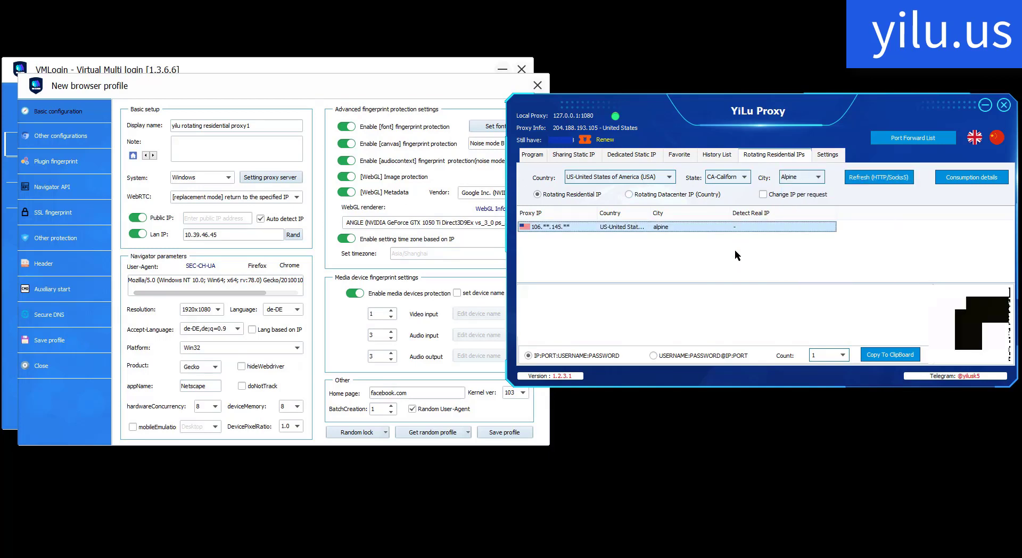
right_click(586, 227)
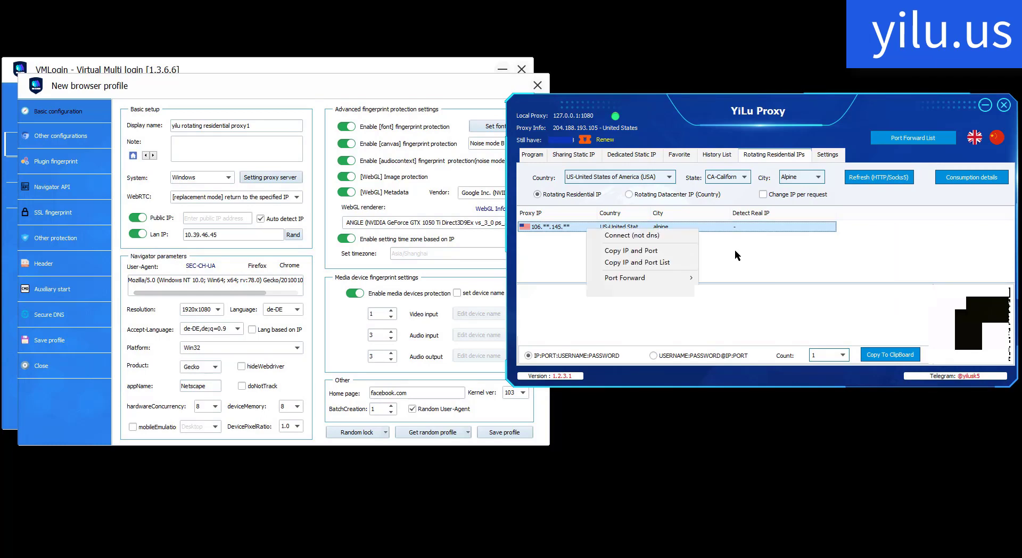
click(634, 235)
right_click(587, 227)
click(631, 250)
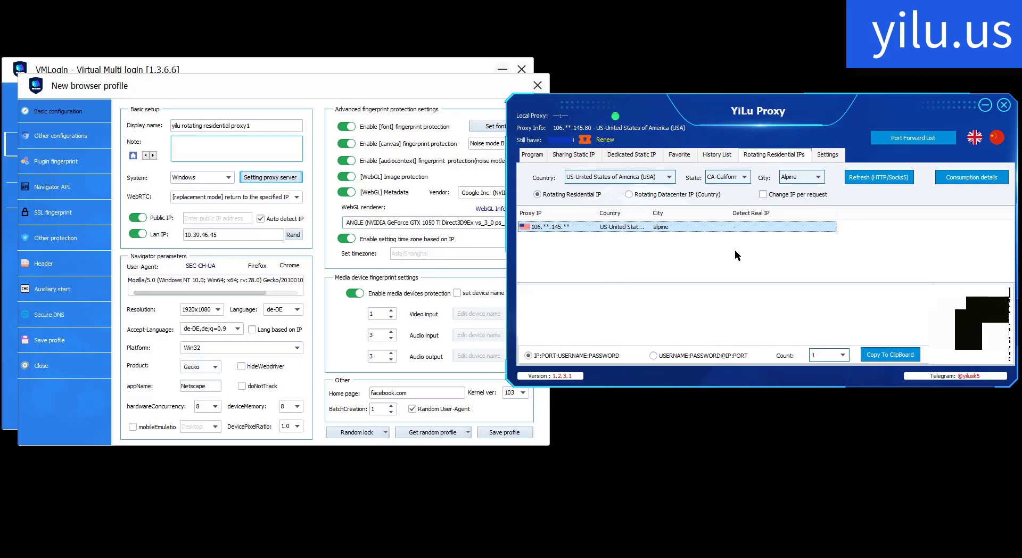
Enable the proxy server for the yilu rotating residential proxy1 profile and paste in the copied proxy address, port, username and password
click(287, 179)
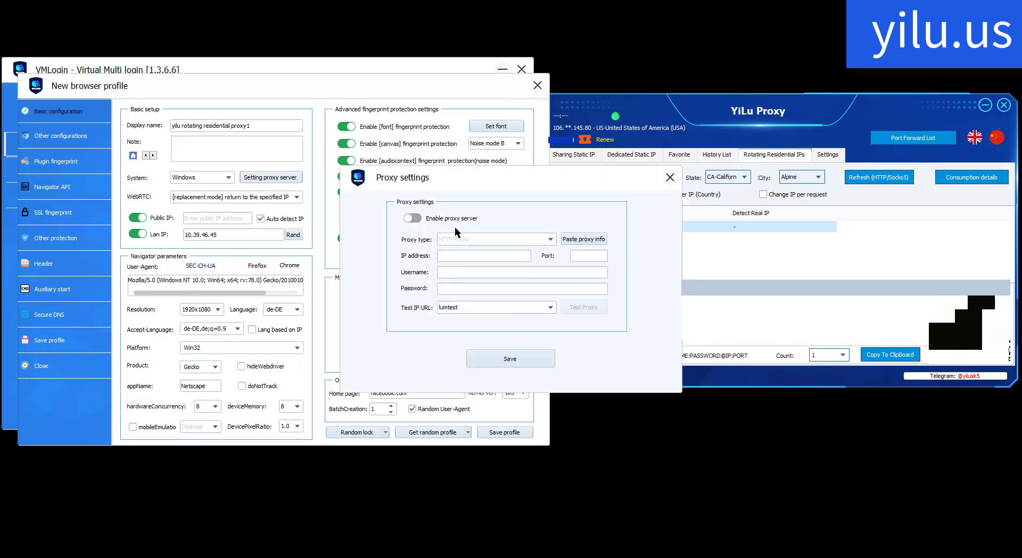
click(423, 222)
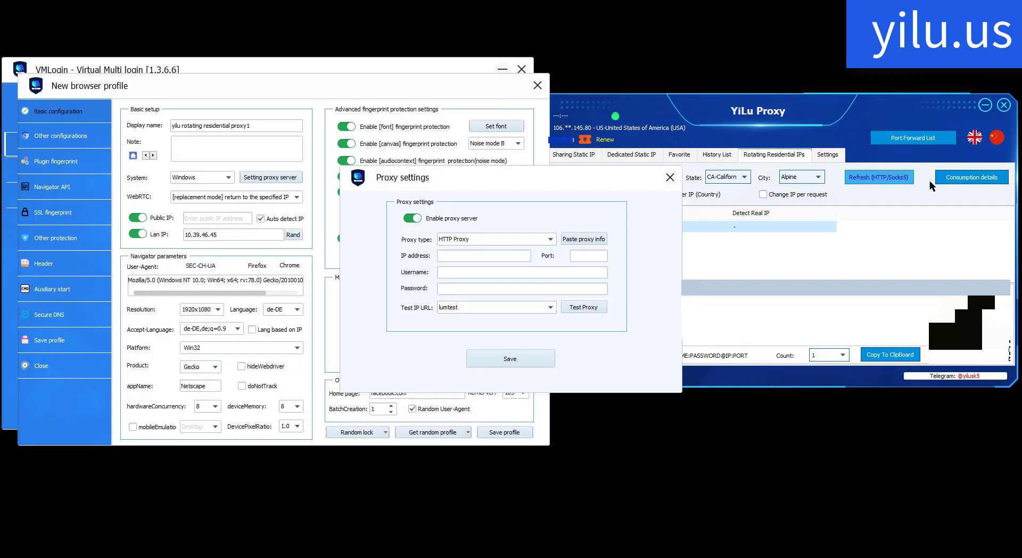
click(579, 240)
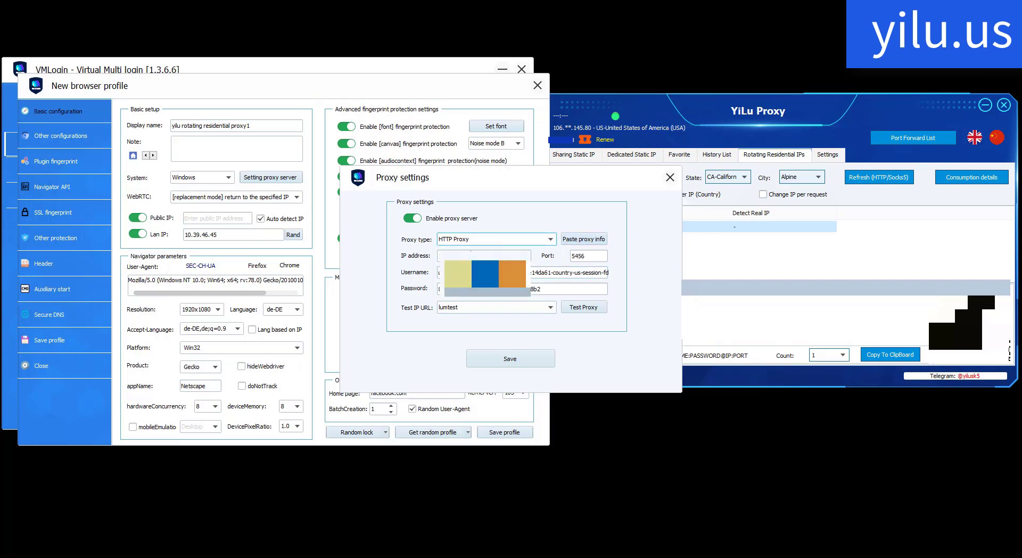
Test the pasted proxy as an HTTP Proxy and check the Alpine entry's real IP detection in YiLu Proxy
click(583, 307)
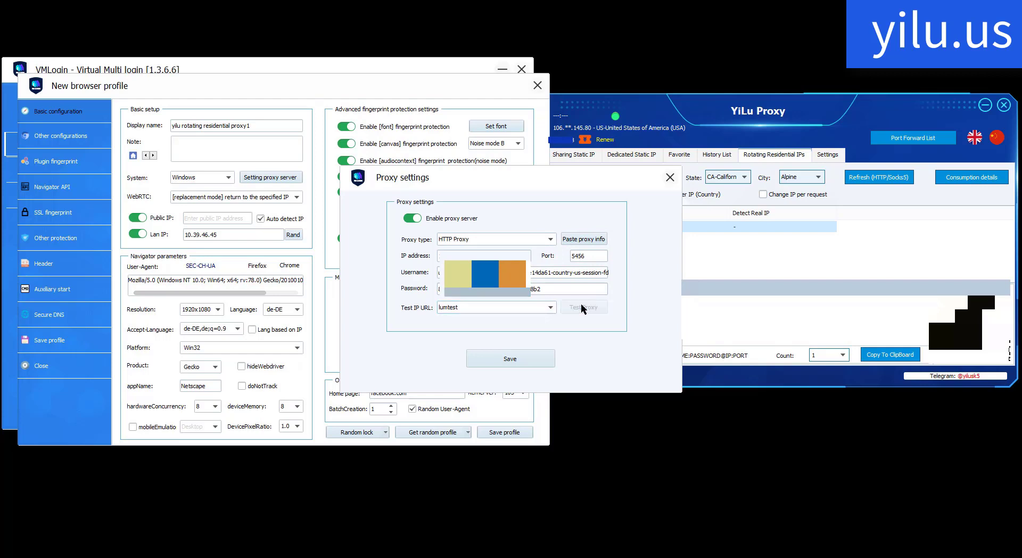
click(767, 232)
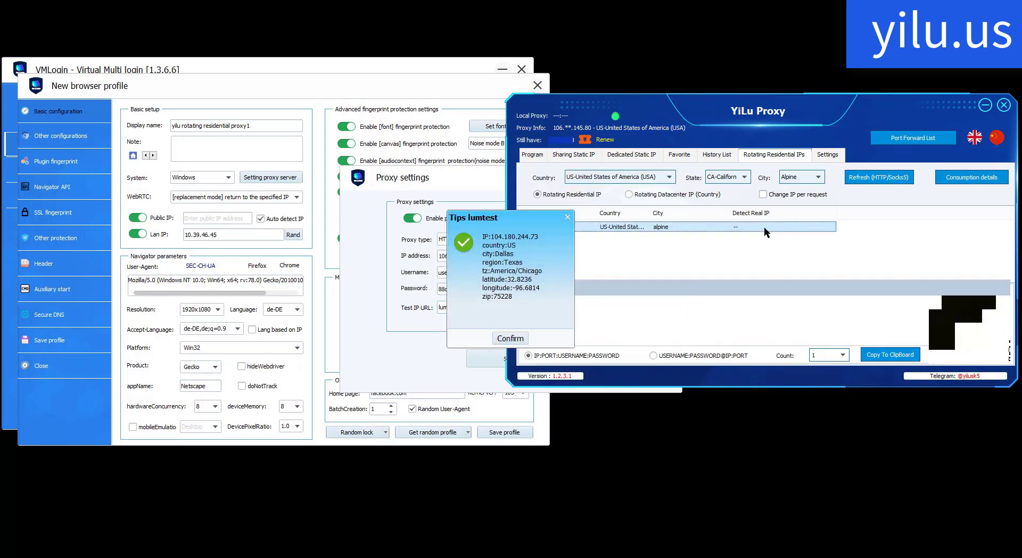
click(510, 338)
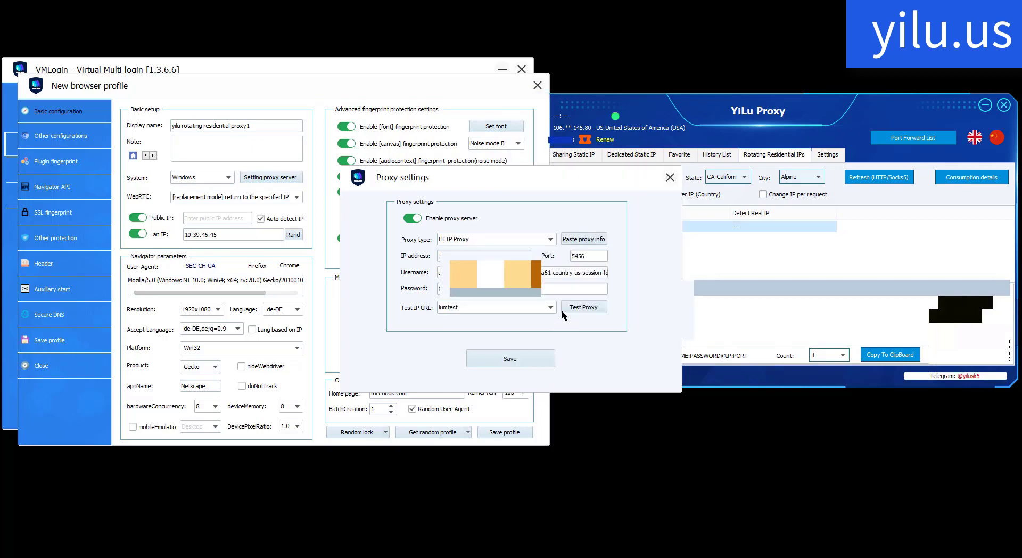
Switch the proxy type to Socks 5 Proxy, test the connection and save the proxy settings
click(486, 239)
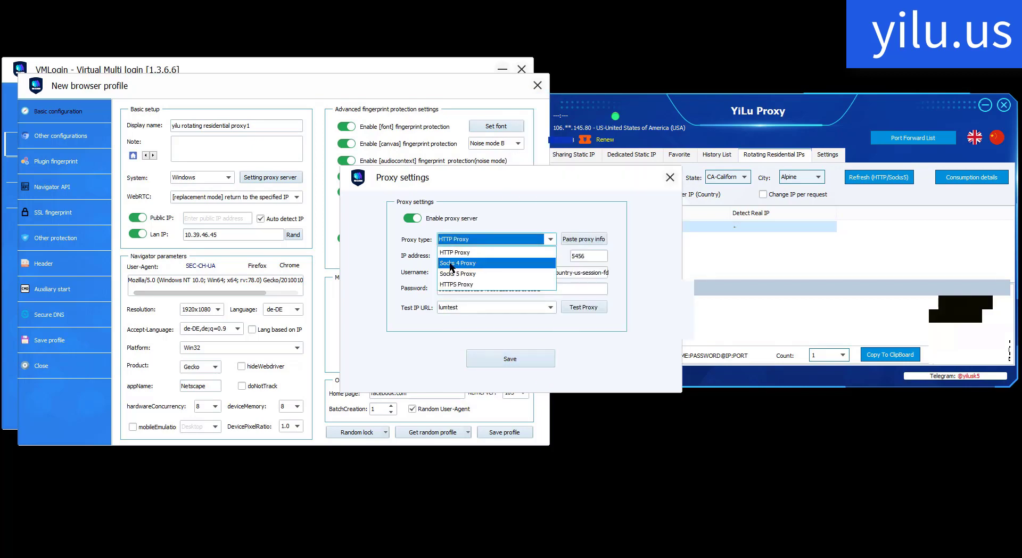
click(479, 276)
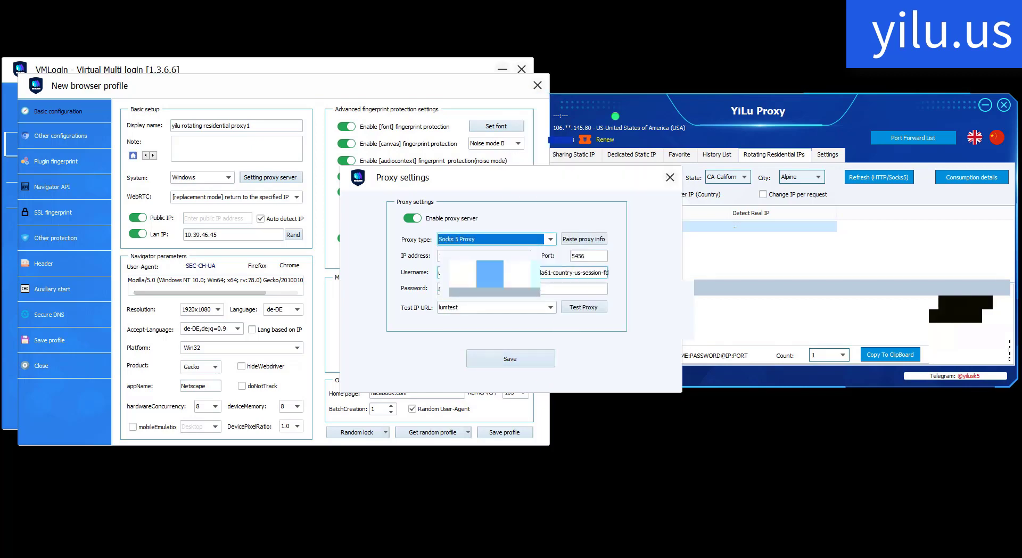
click(579, 308)
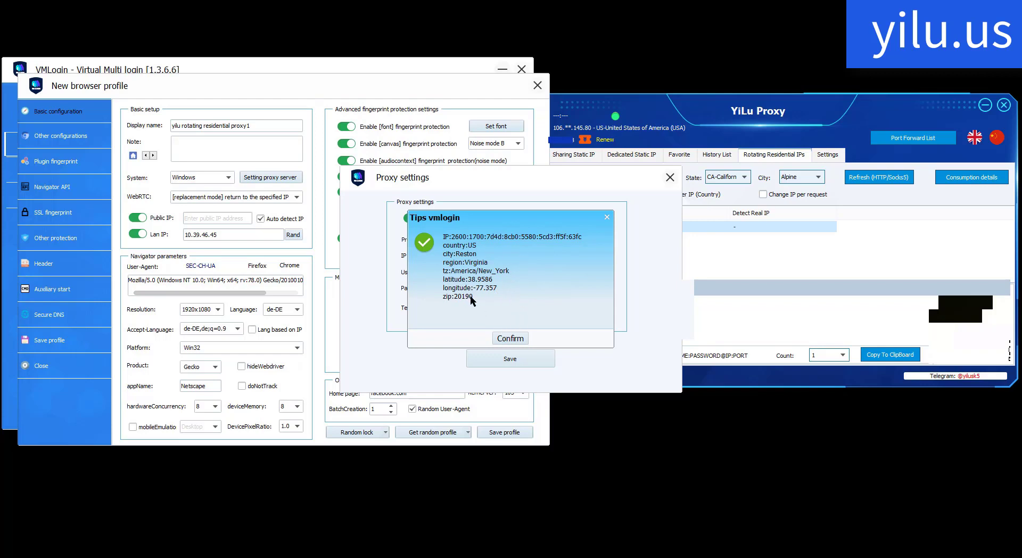
click(511, 339)
click(510, 358)
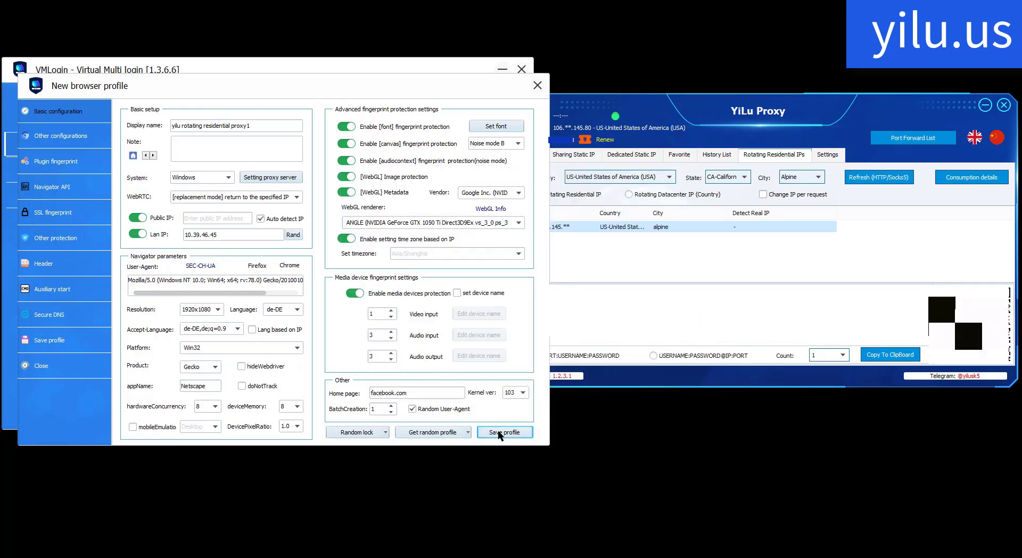
Set the yilu rotating residential proxy1 profile's home page to browserleaks.com and save the profile
click(414, 392)
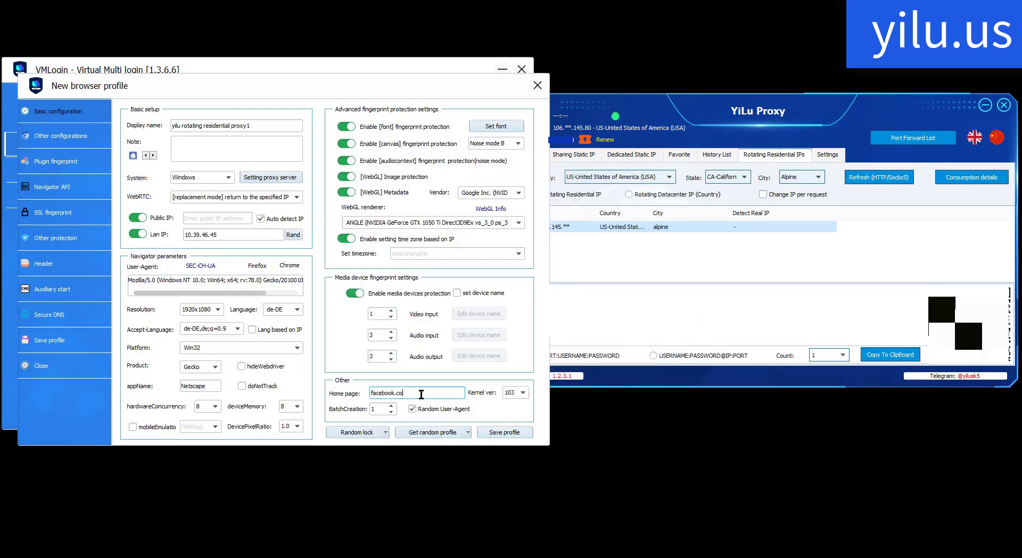
key(BackSpace)
key(BackSpace)
key(BackSpace)
key(BackSpace)
key(BackSpace)
key(BackSpace)
key(BackSpace)
key(BackSpace)
key(BackSpace)
key(BackSpace)
key(BackSpace)
text(browserleaks.com)
click(502, 432)
click(507, 300)
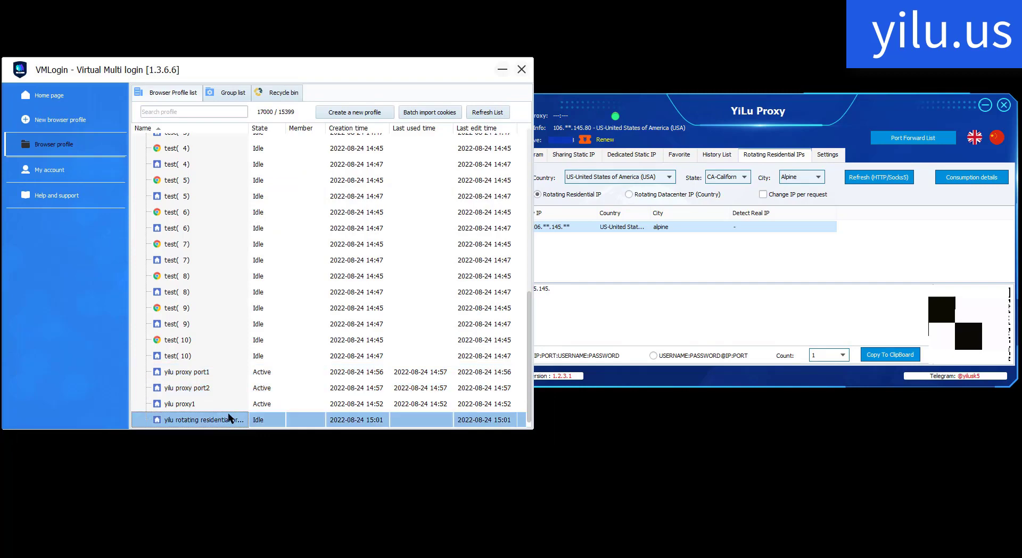
Create another browser profile with the display name "yilu proxy residential IP port"
click(346, 117)
click(224, 125)
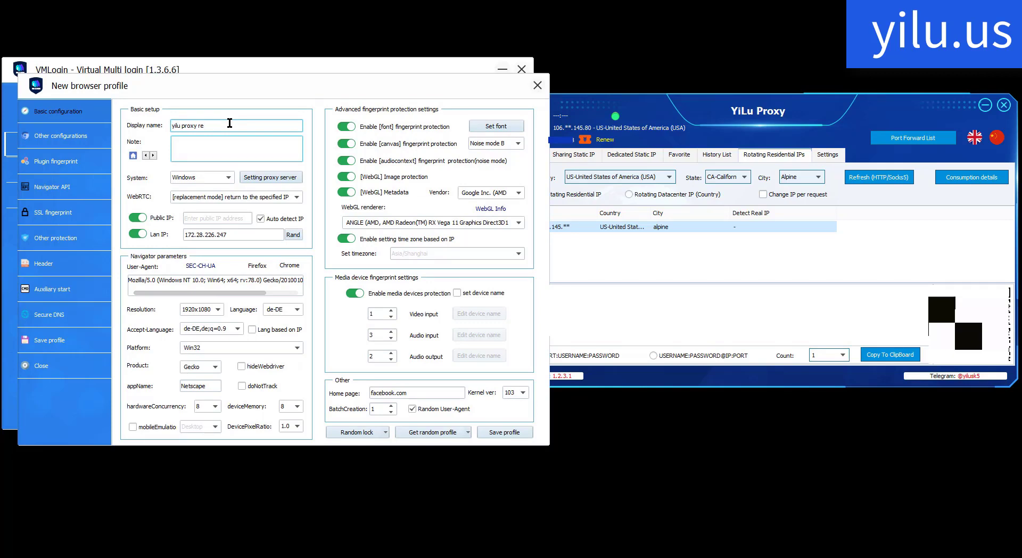
text(yilu proxy resident)
text(ial IP port)
Enable the yilu proxy residential IP port profile's proxy server as Socks 5 Proxy with IP address 127.0.0.1
click(262, 180)
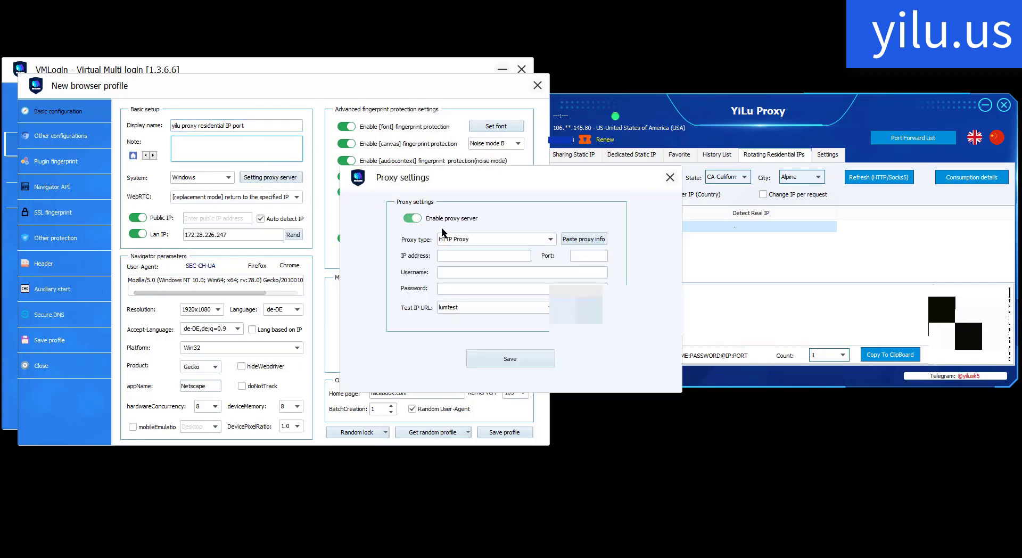
click(463, 239)
click(459, 282)
click(450, 256)
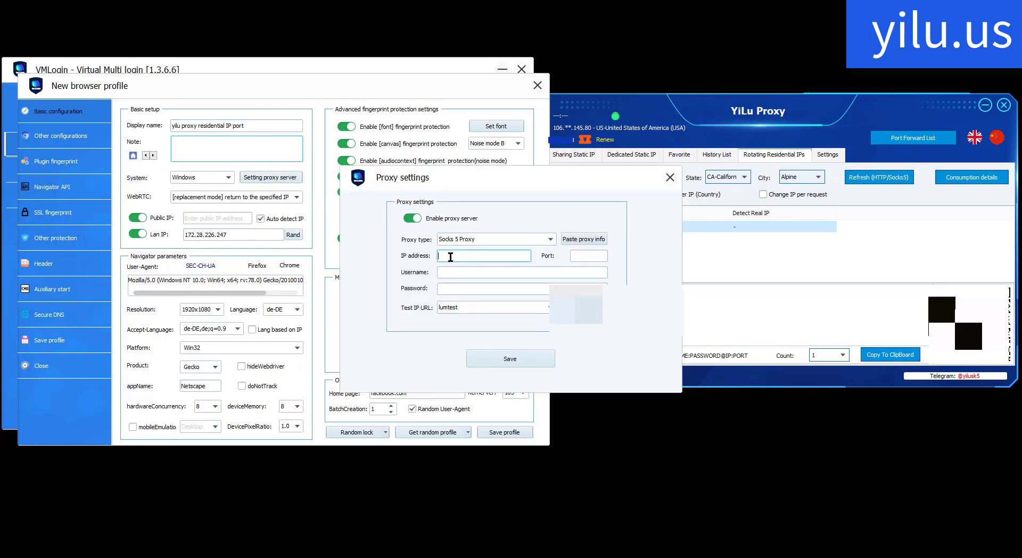
text(127.0.0.1)
Forward the Alpine rotating residential proxy to free port 5502 in YiLu Proxy
click(706, 227)
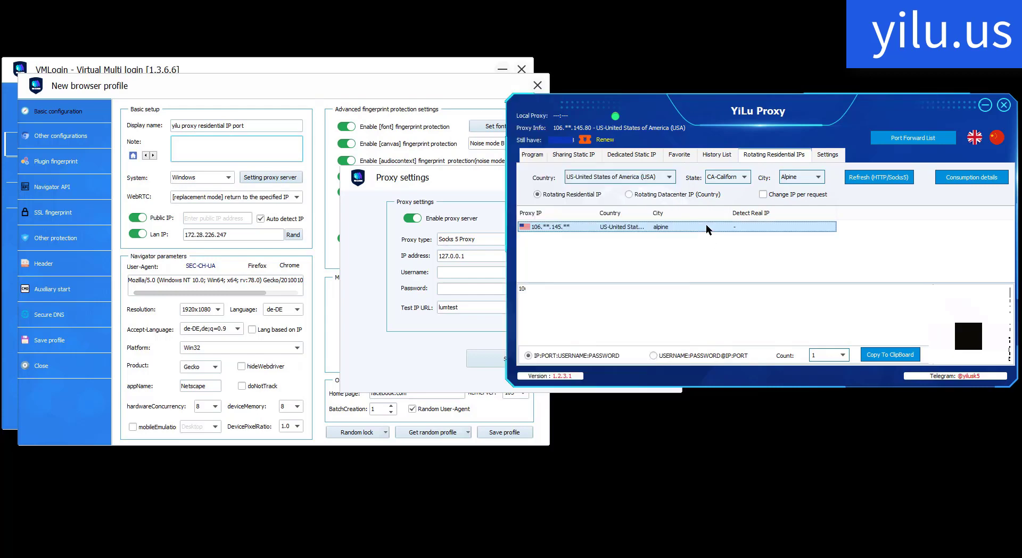
right_click(705, 225)
key(Up)
key(Right)
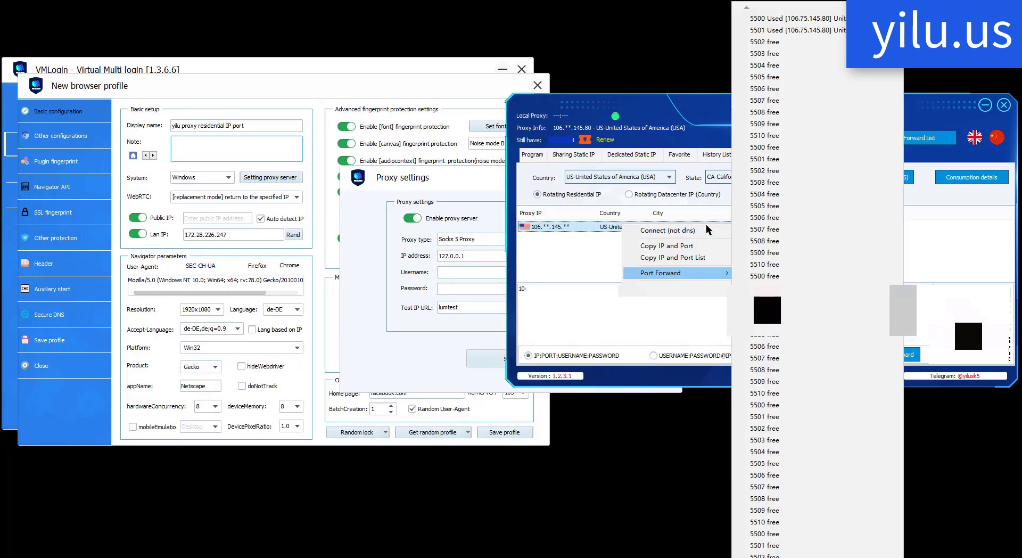
key(Left)
key(Right)
key(Up)
key(Up)
key(Up)
key(Up)
key(Up)
key(Up)
key(Up)
key(Up)
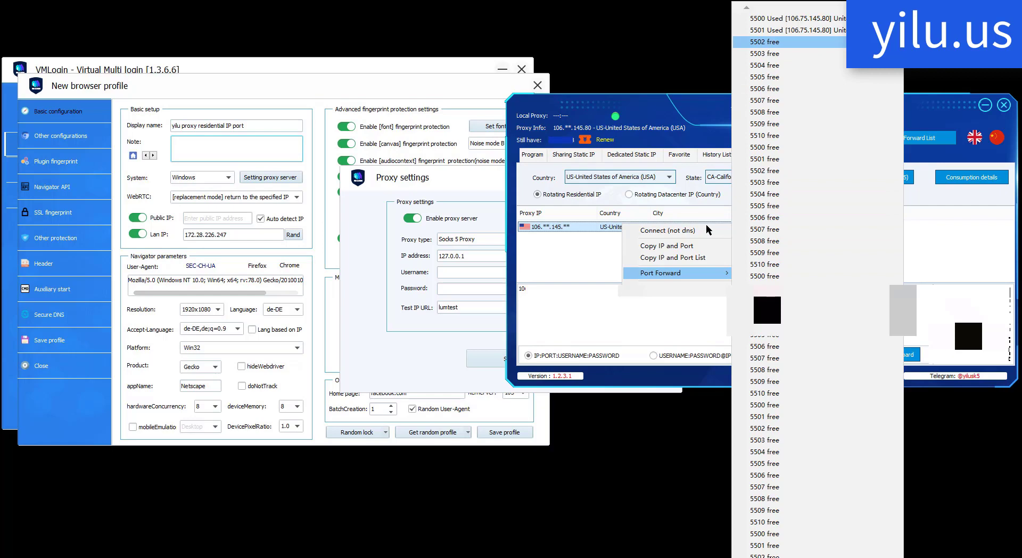
key(Return)
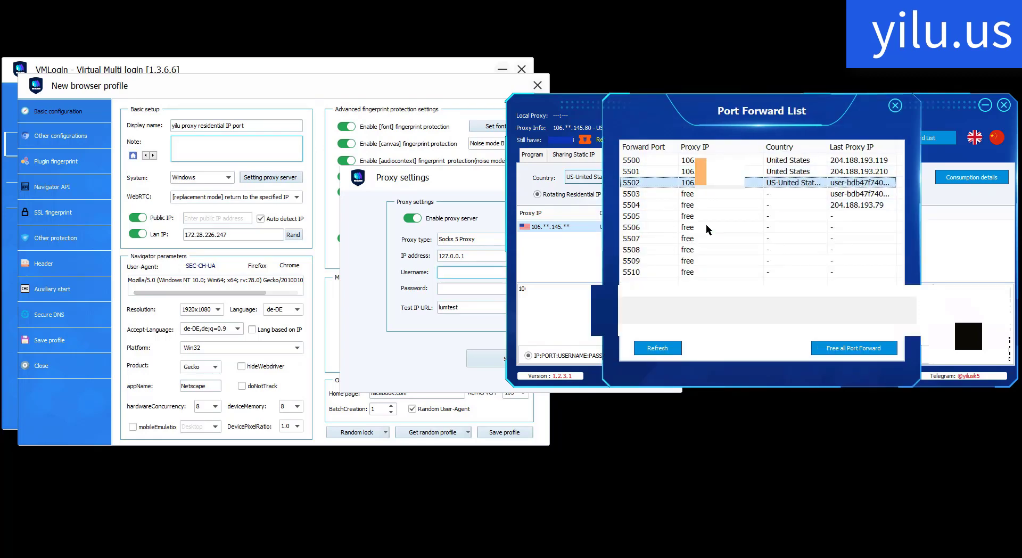
Set the yilu proxy residential IP port profile's proxy port to 5502 and save the proxy settings after testing the connection
click(472, 272)
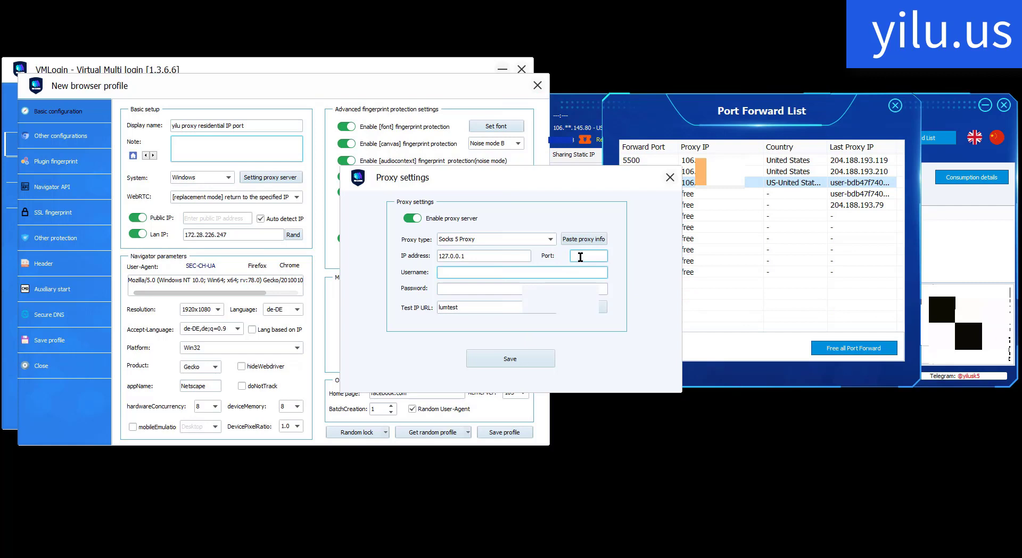
click(793, 221)
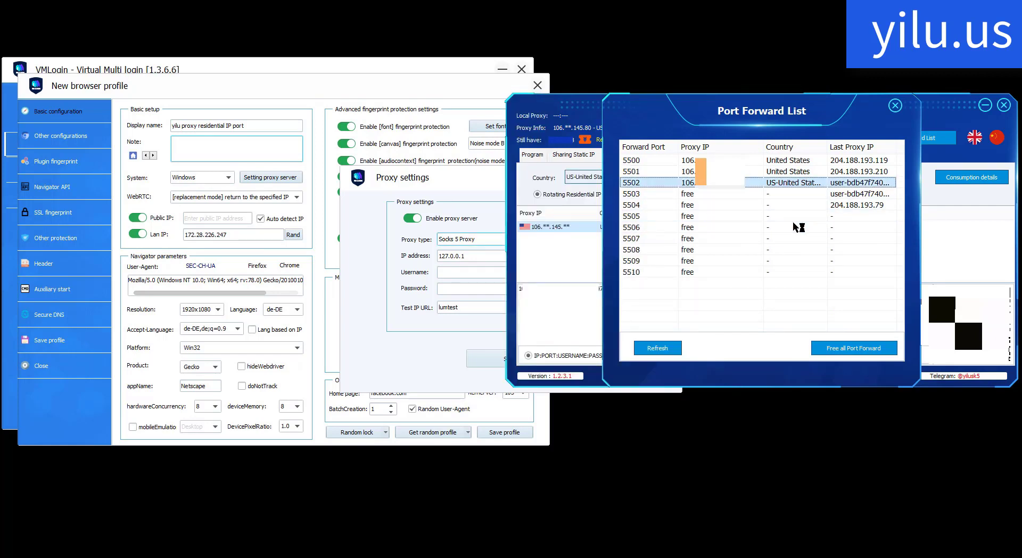
click(581, 255)
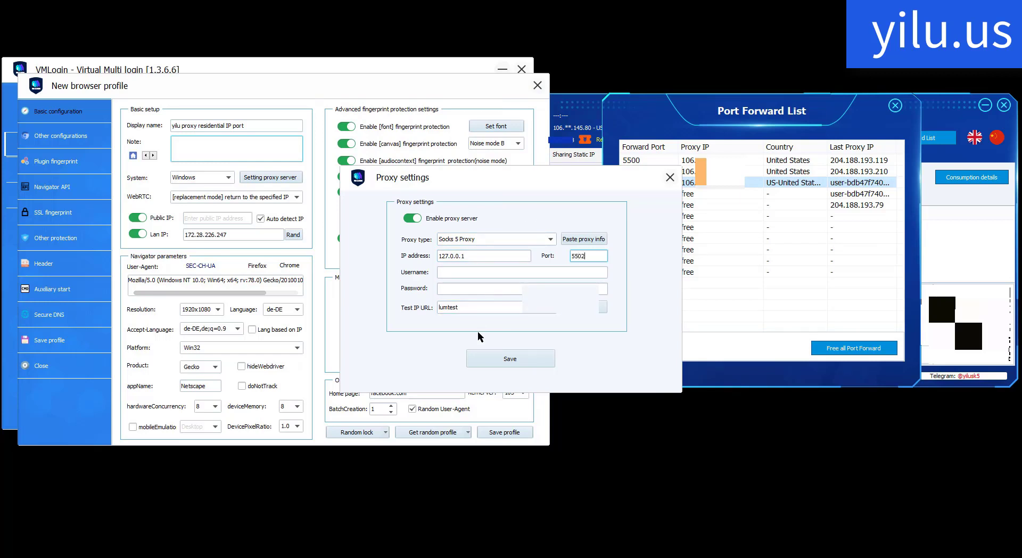
click(581, 313)
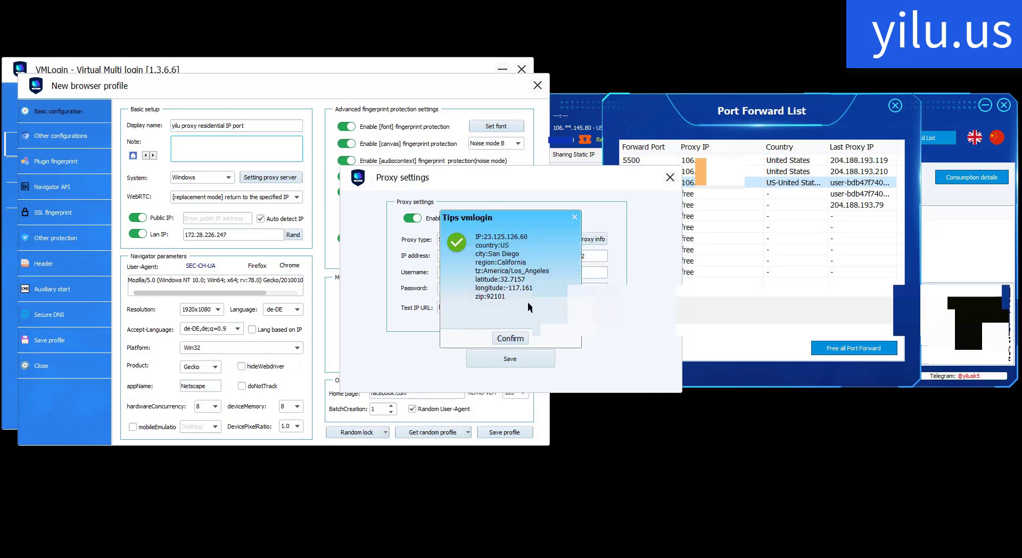
click(515, 340)
click(501, 357)
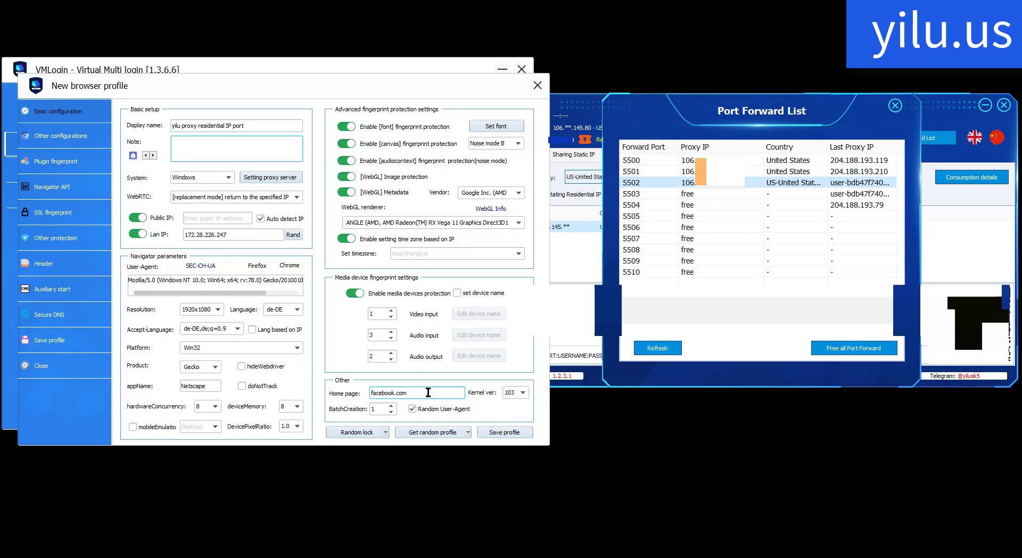
Set the yilu proxy residential IP port profile's home page to browserleaks.com and save the profile
drag(429, 392, 320, 392)
key(BackSpace)
text(browserleaks.com)
click(504, 431)
click(510, 305)
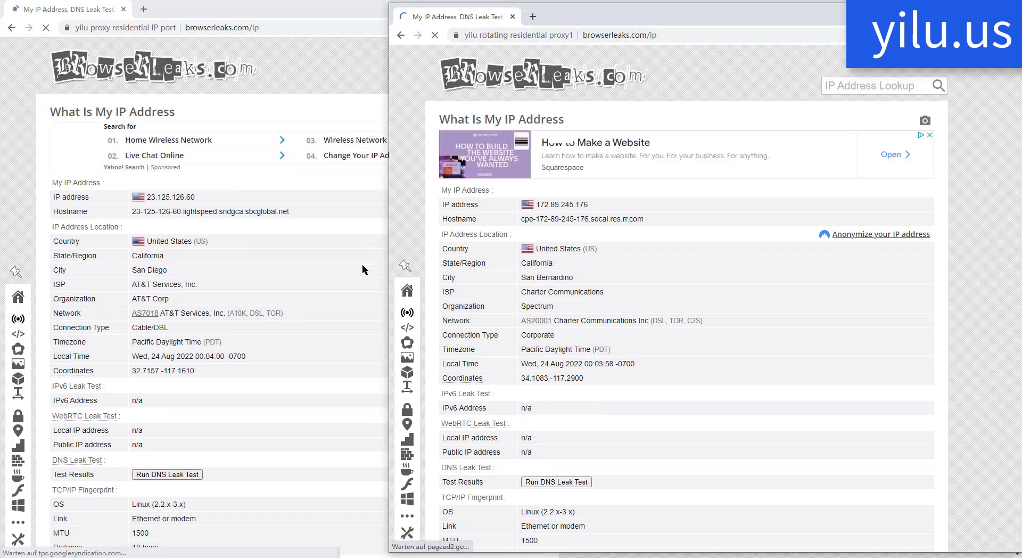
Open the Canvas Fingerprint test in the yilu proxy residential IP port browser and return to the IP address page
mouse_move(397, 375)
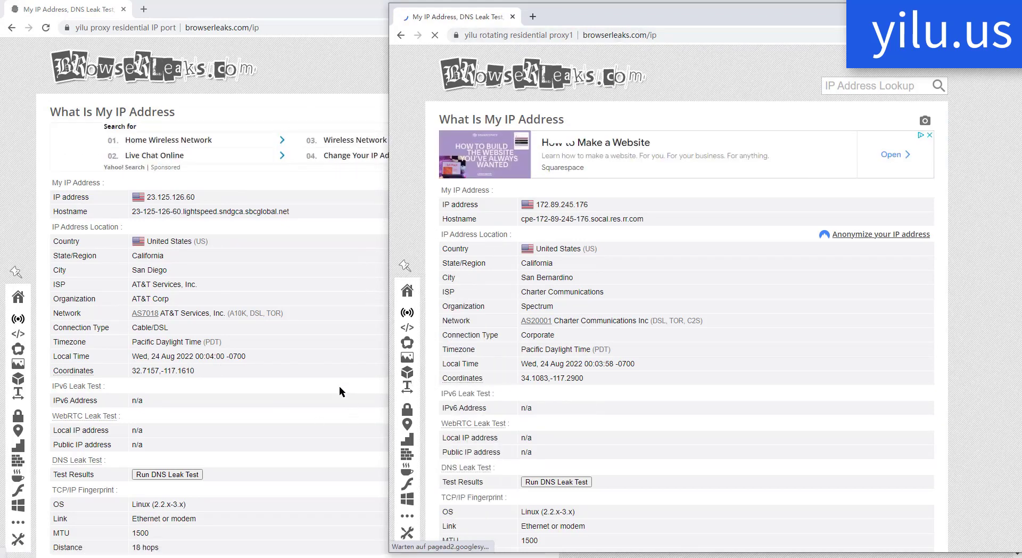
mouse_move(18, 360)
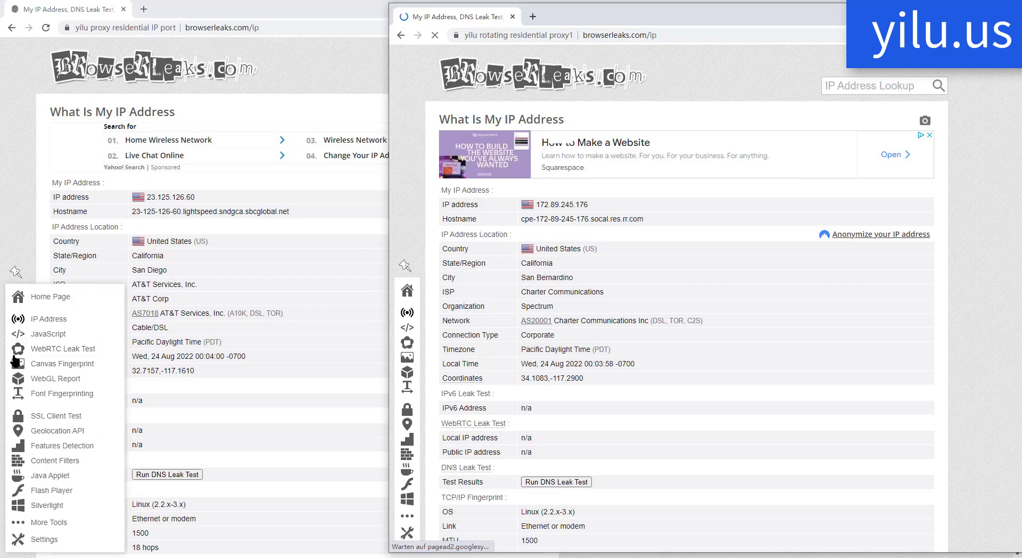
click(54, 364)
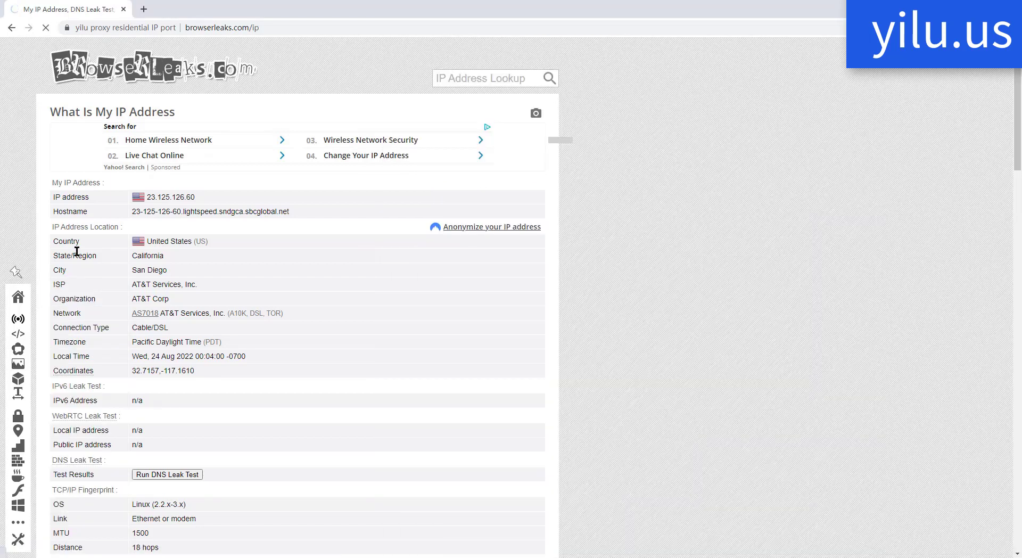
click(9, 31)
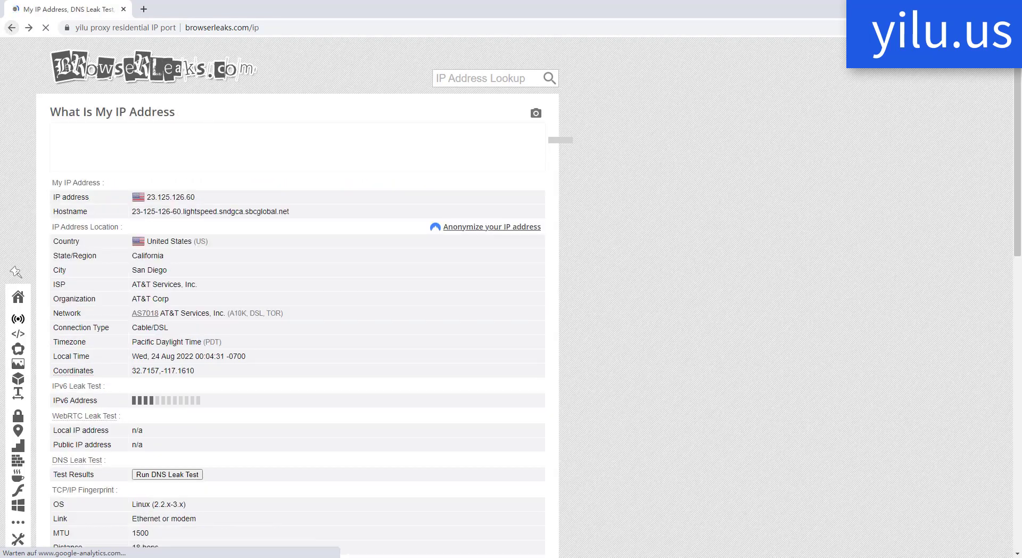
Switch from the browser to YiLu Proxy, close its Port Forward List, and return to VMLogin's profile list
key(alt+Tab)
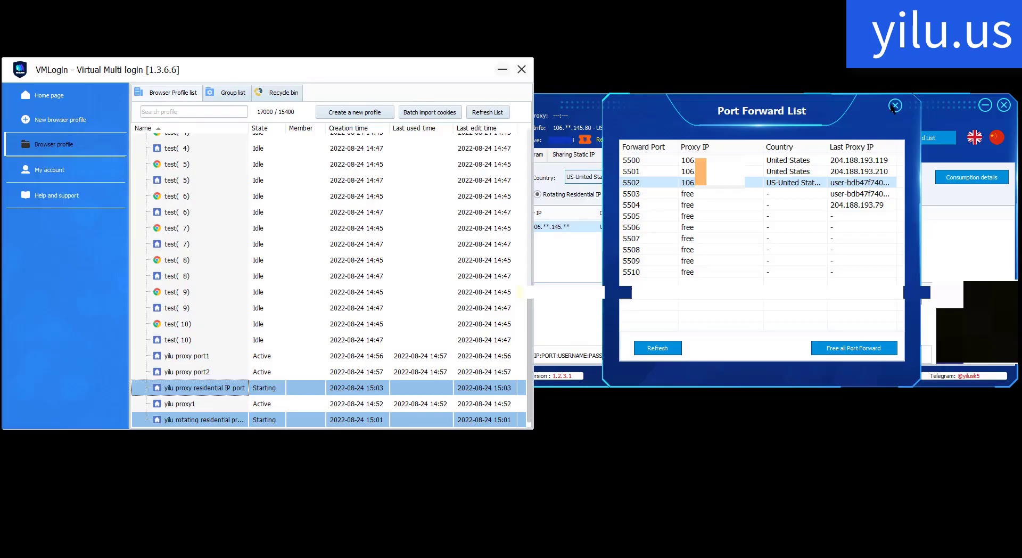
click(890, 103)
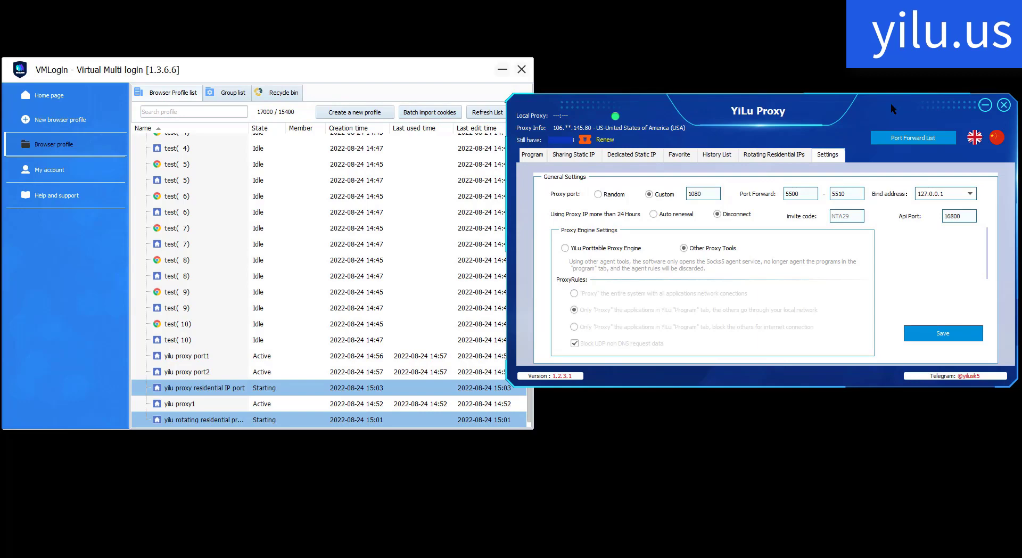
click(514, 213)
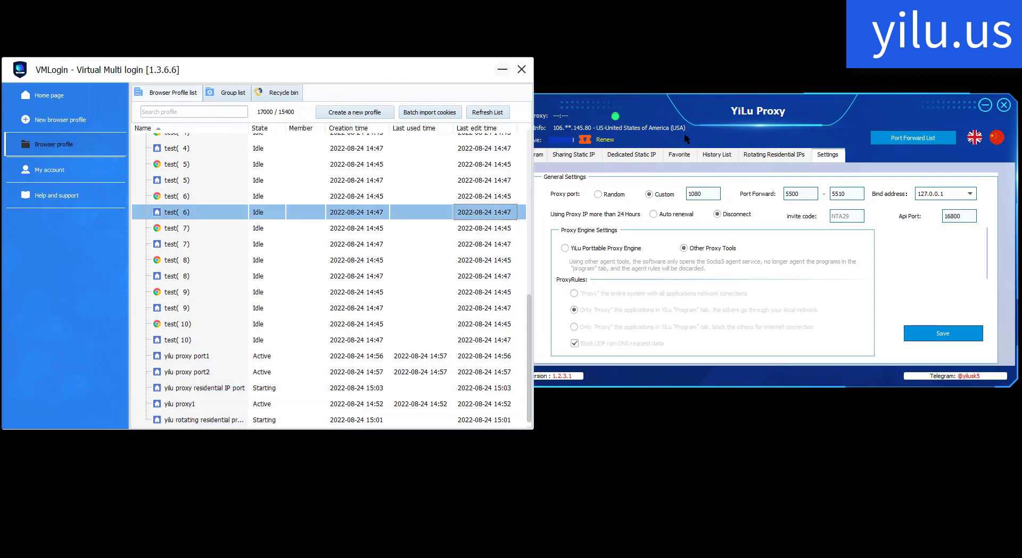